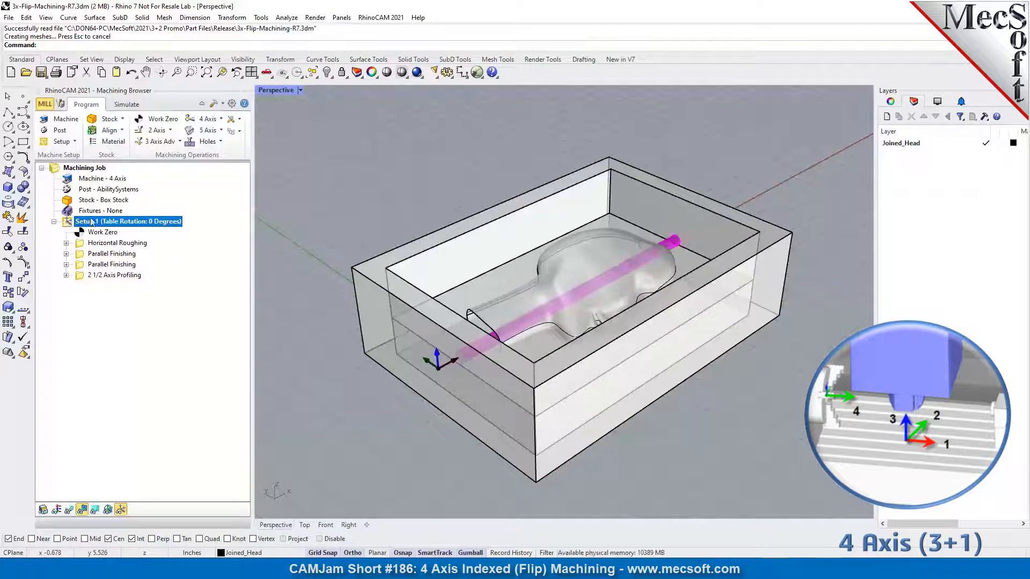
# Review Setup 1's work zero and its roughing, finishing and profiling operations with the toolpath display turned on.
pyautogui.click(102, 232)
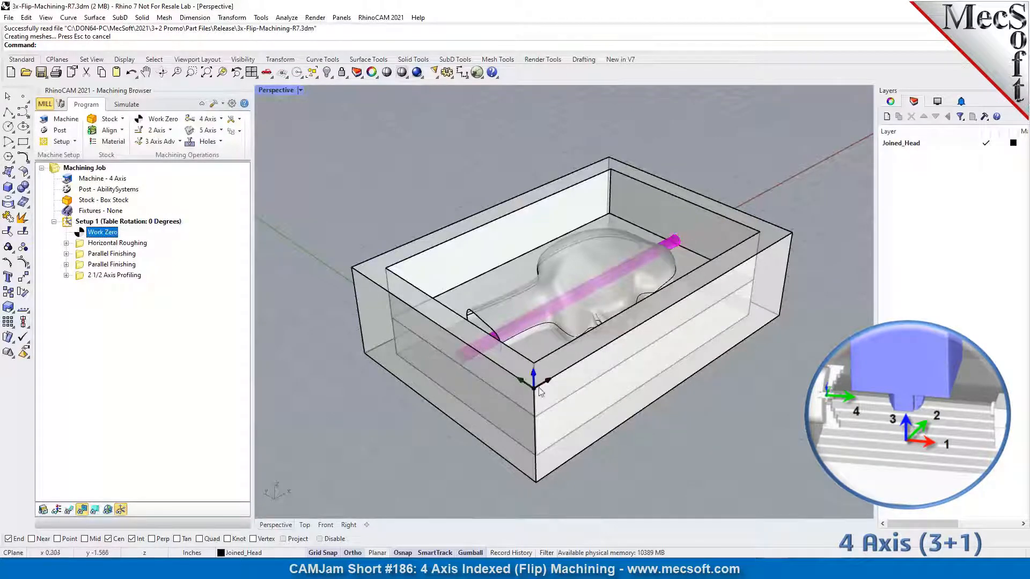
pyautogui.click(80, 243)
pyautogui.click(80, 254)
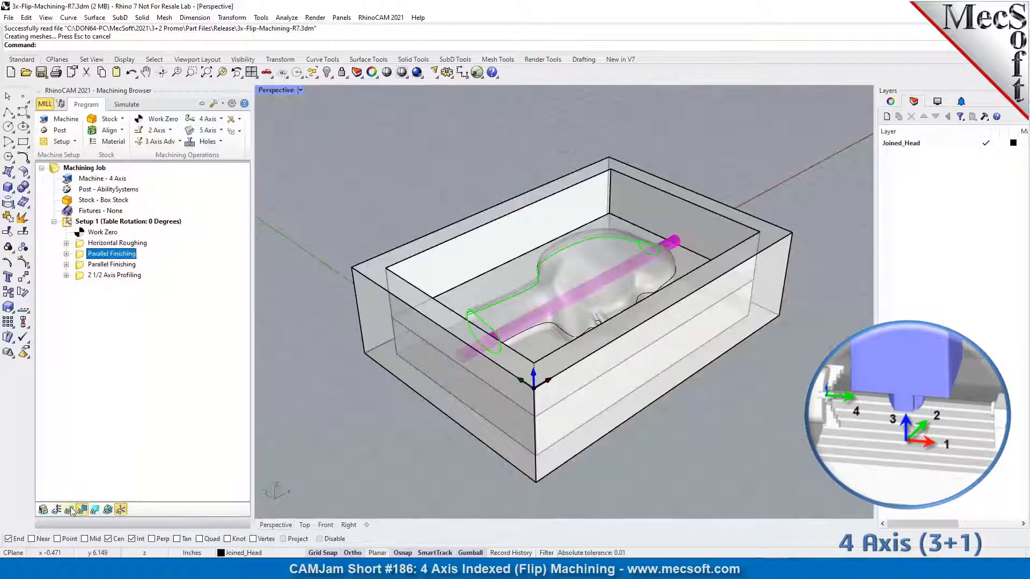
pyautogui.click(70, 509)
pyautogui.click(81, 265)
pyautogui.click(81, 275)
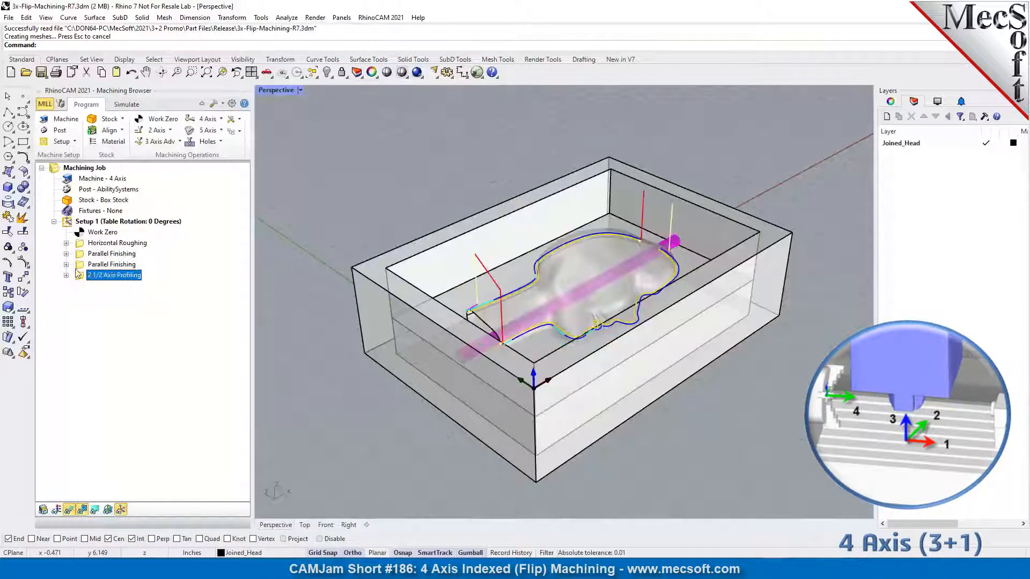
# Review the manual 4 Axis machine definition with Table configuration and its rotary center and axis parameters, then accept it.
pyautogui.click(67, 121)
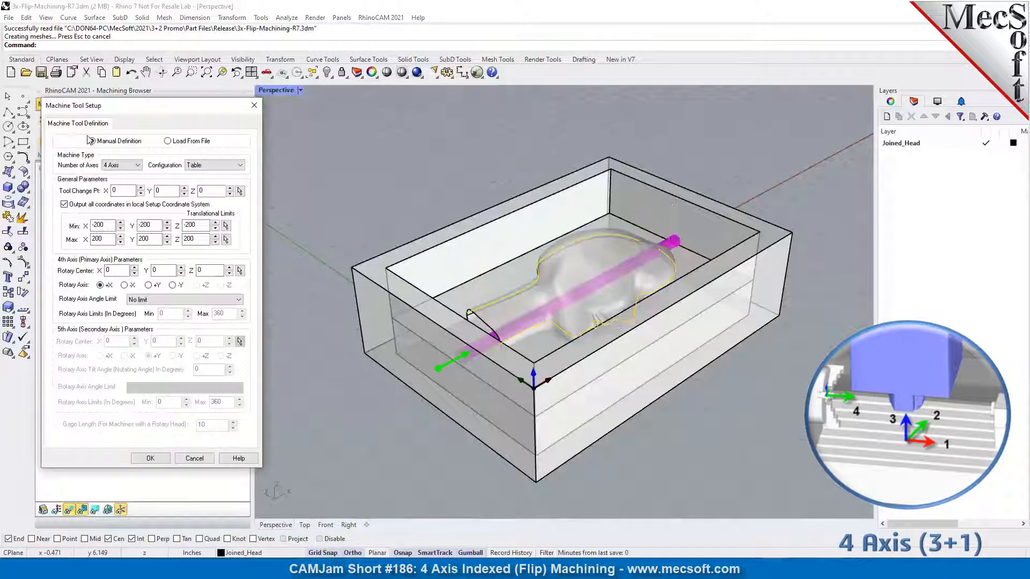
pyautogui.moveTo(143, 139); pyautogui.dragTo(217, 143)
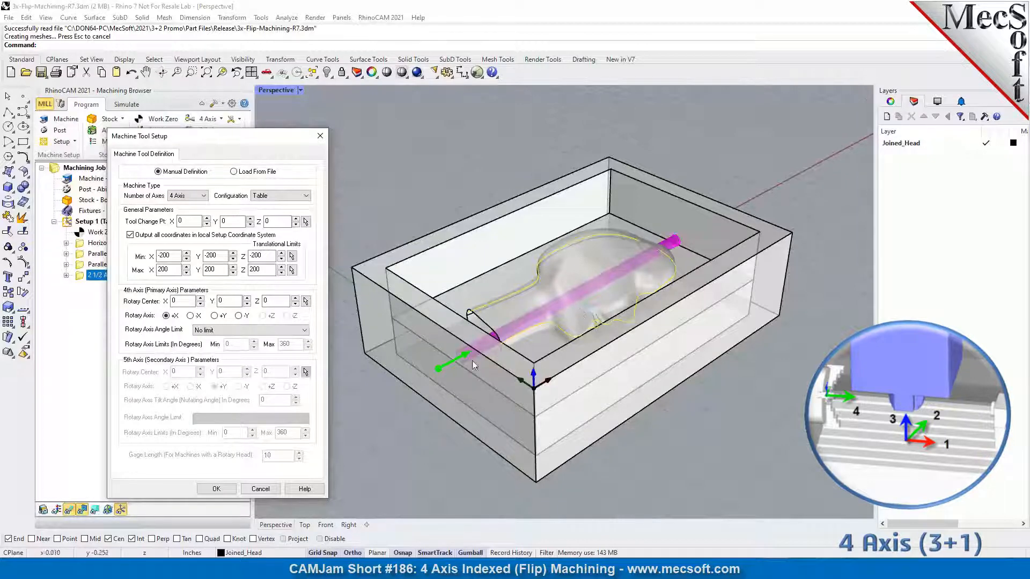
pyautogui.click(217, 489)
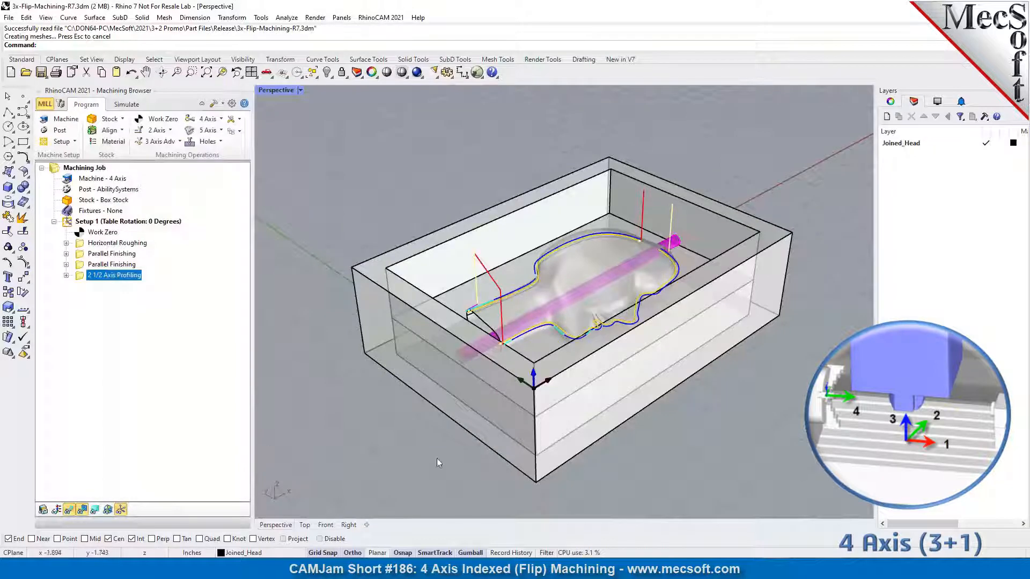
# Inspect the rectangular frame extrusion around the head and the flat surface inside it by selecting each in turn.
pyautogui.moveTo(415, 449); pyautogui.dragTo(547, 275, button='right')
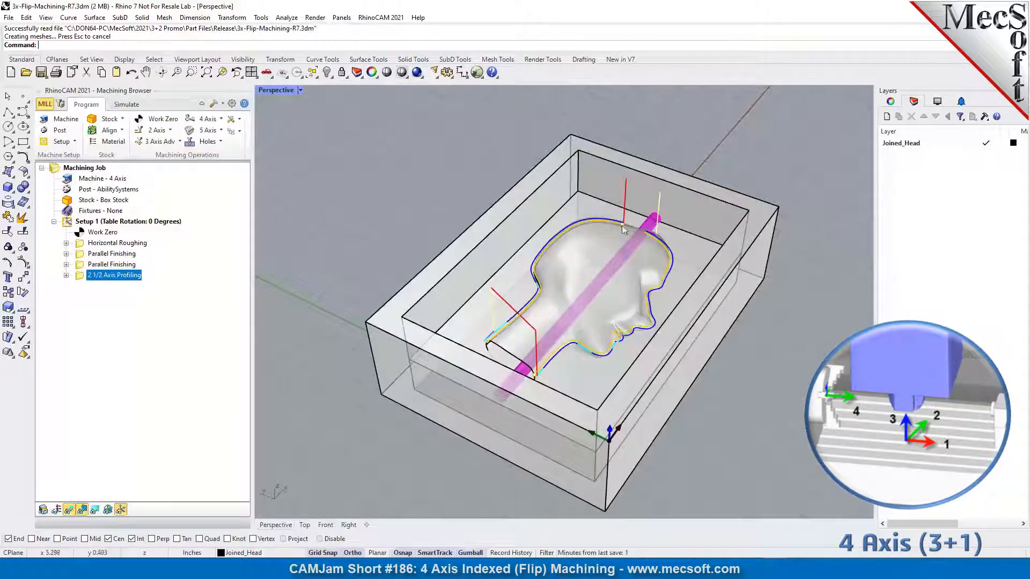
pyautogui.click(529, 192)
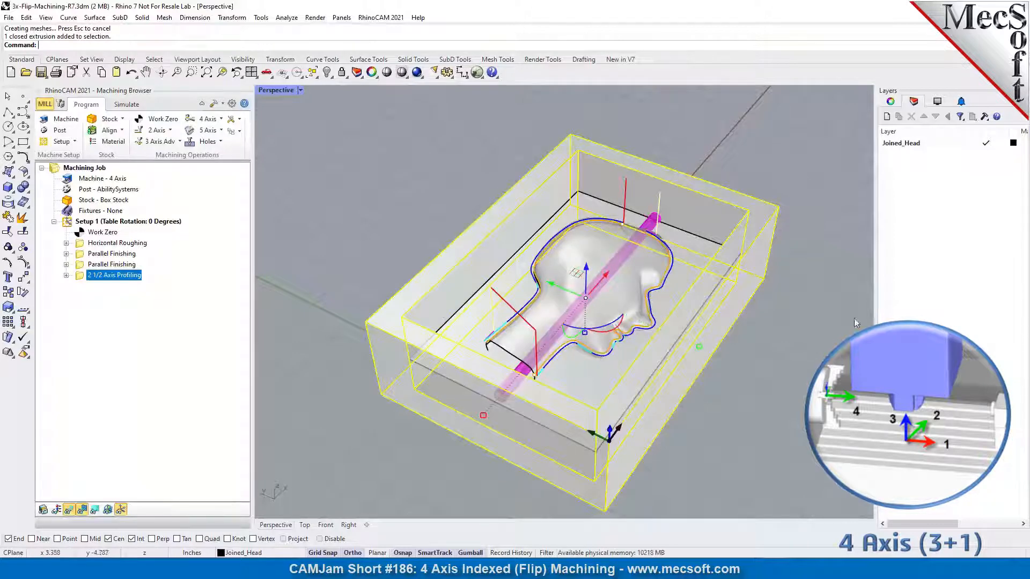
pyautogui.press('Escape')
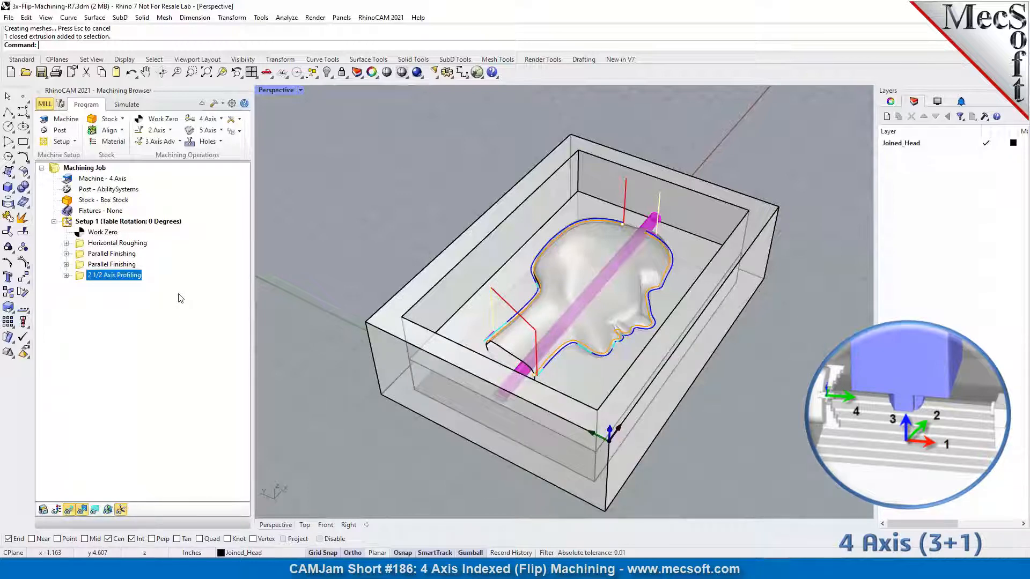
pyautogui.click(511, 279)
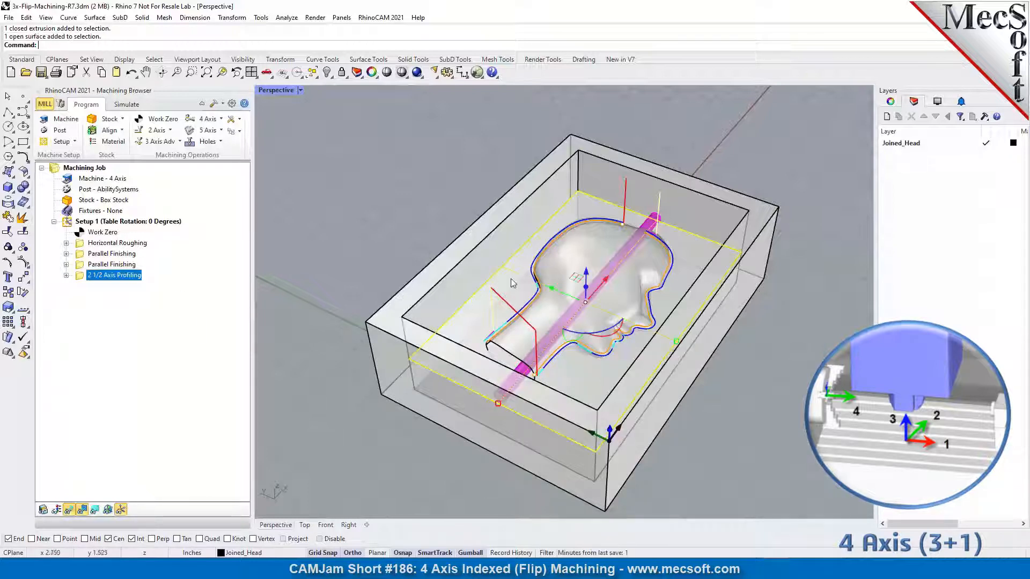
pyautogui.moveTo(389, 219); pyautogui.dragTo(468, 348, button='right')
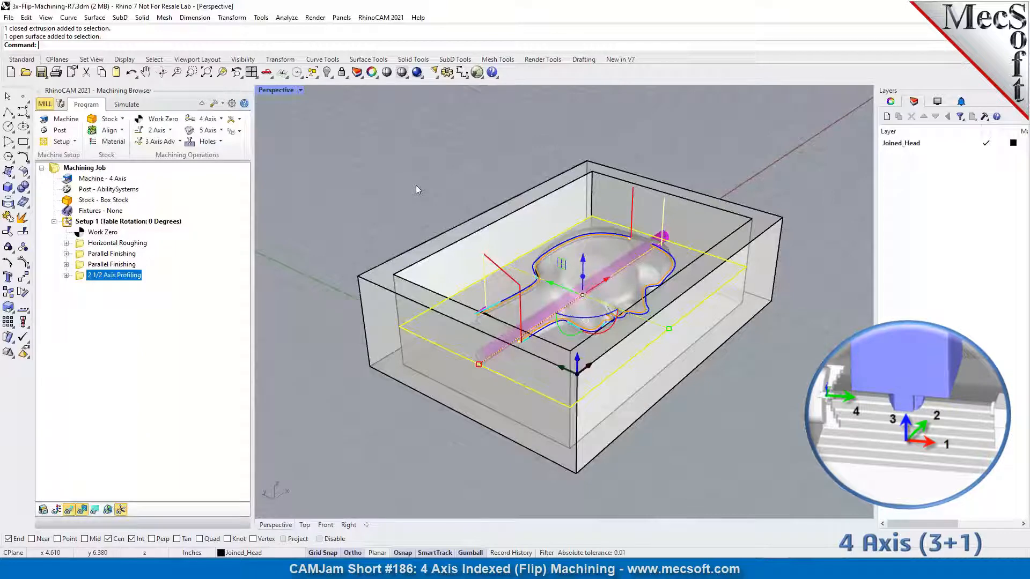
# Examine the first Parallel Finishing toolpath of Setup 1 closely around the neck end of the head.
pyautogui.click(80, 255)
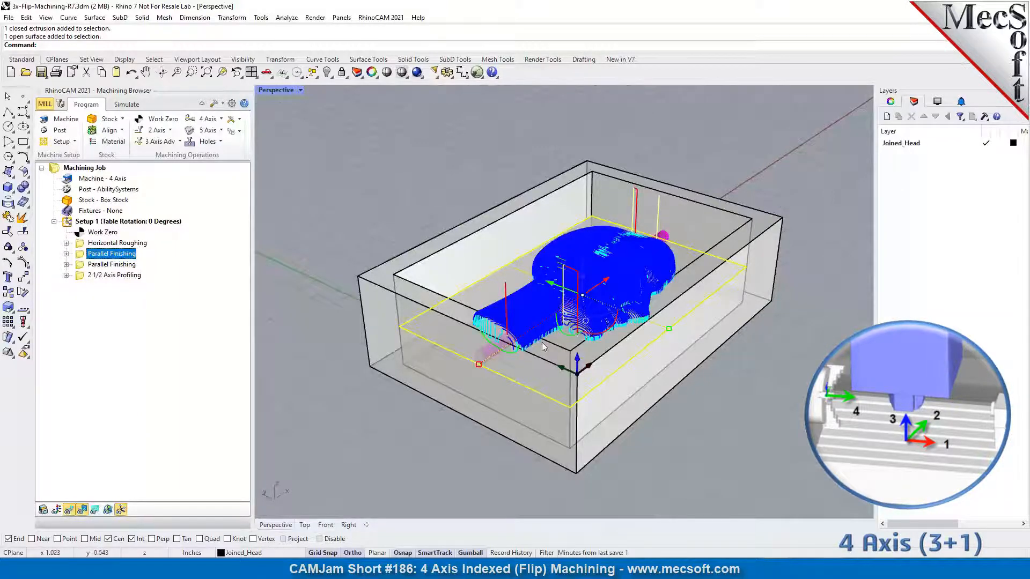
pyautogui.scroll(5, 543, 346)
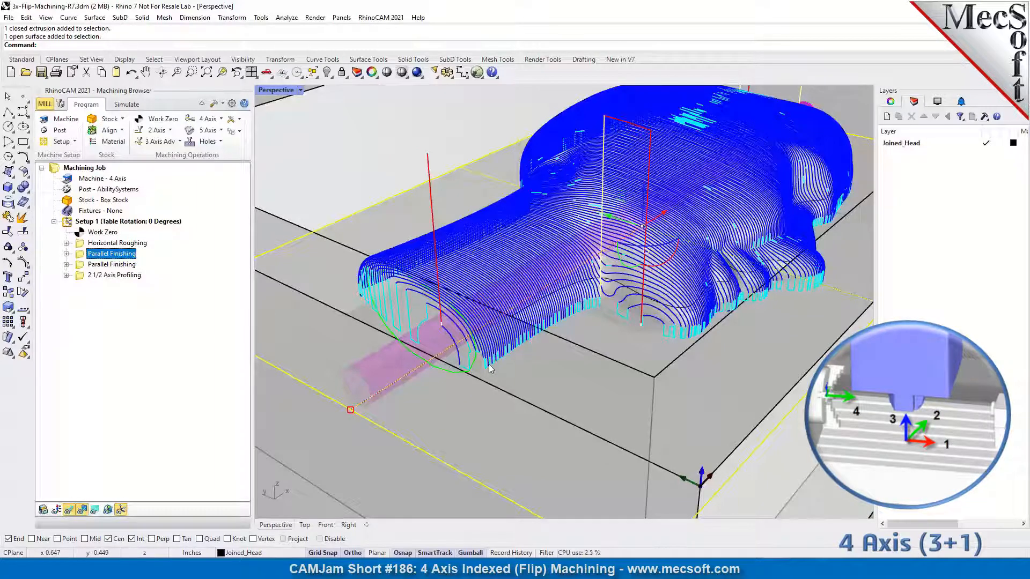
pyautogui.scroll(-5, 531, 326)
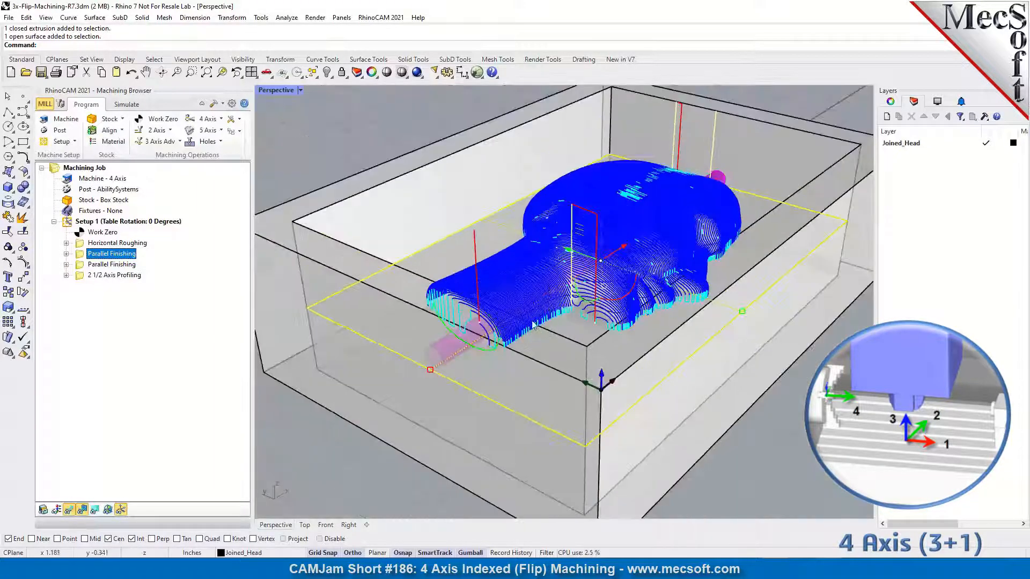
pyautogui.scroll(3, 522, 314)
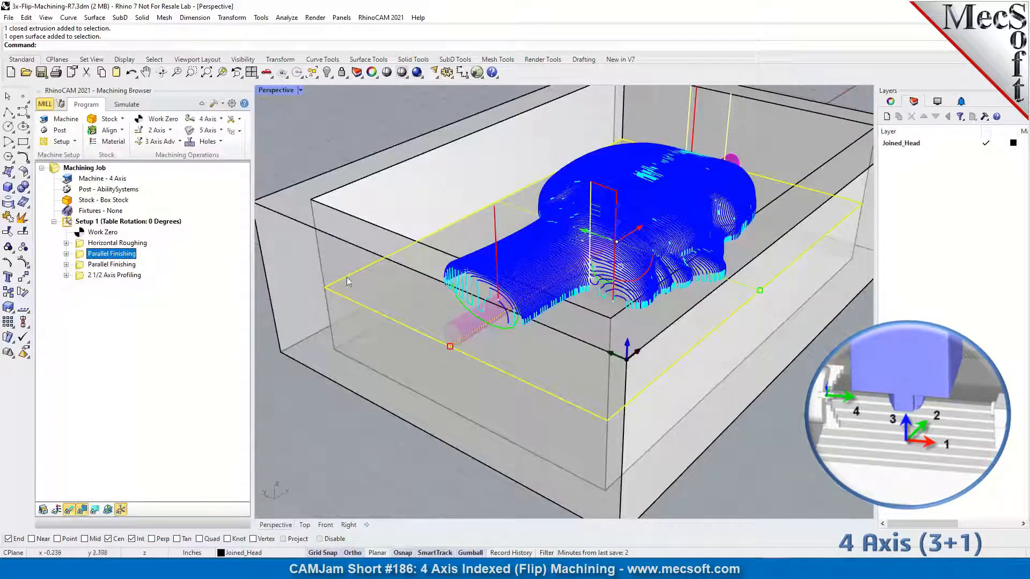
pyautogui.scroll(5, 506, 305)
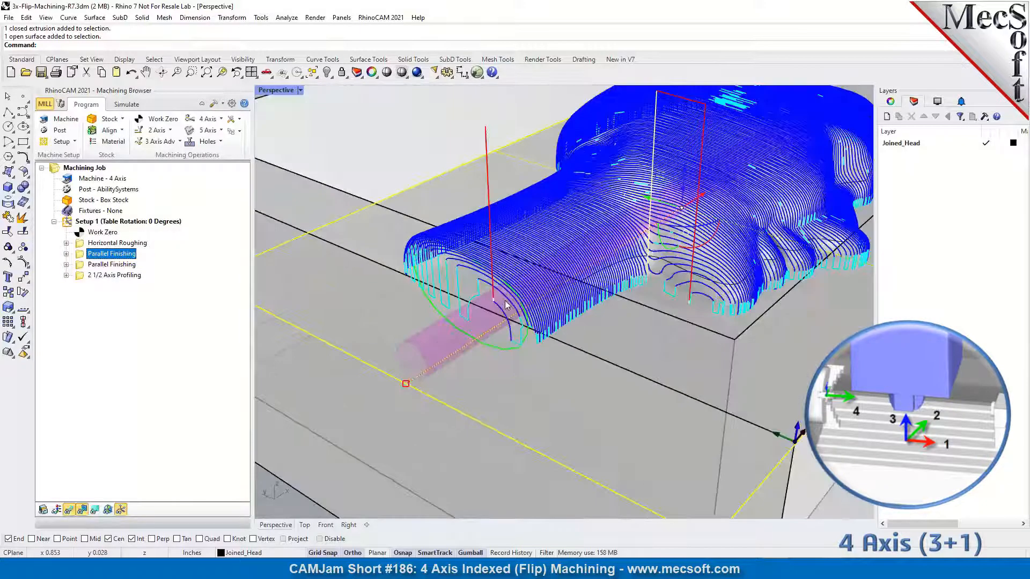
# Display the 2 1/2 Axis Profiling toolpath of Setup 1 around the head's outline.
pyautogui.click(89, 276)
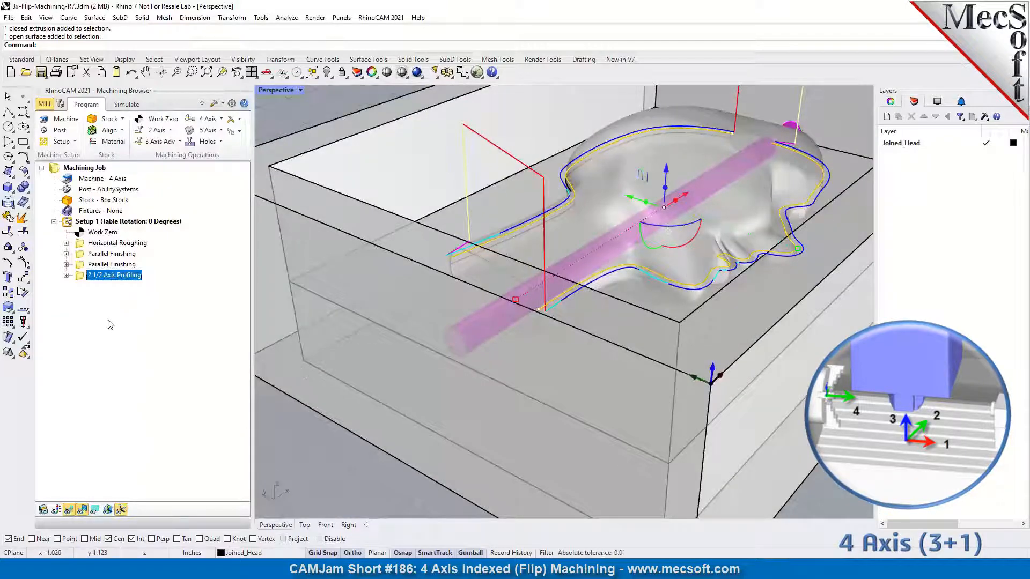
pyautogui.scroll(-5, 514, 306)
pyautogui.scroll(4, 535, 261)
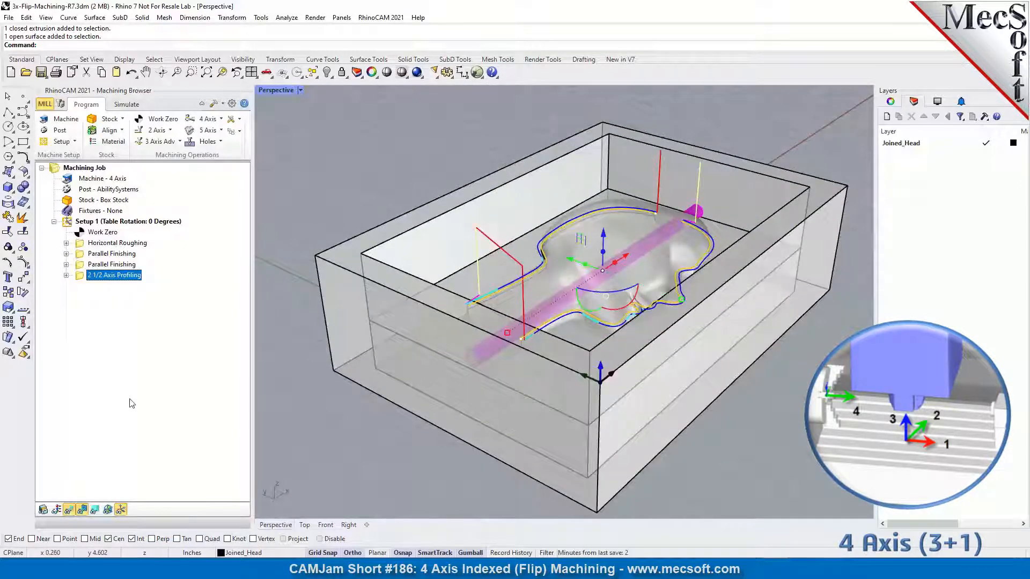
# Create a Rotate Table setup with a counter clockwise table rotation angle of 180 degrees.
pyautogui.click(74, 141)
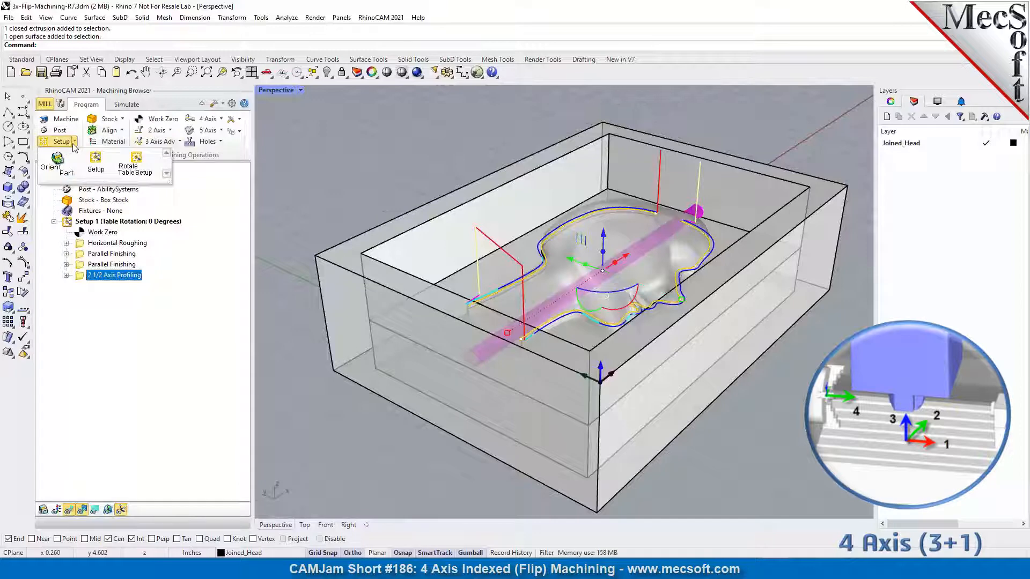
pyautogui.click(135, 169)
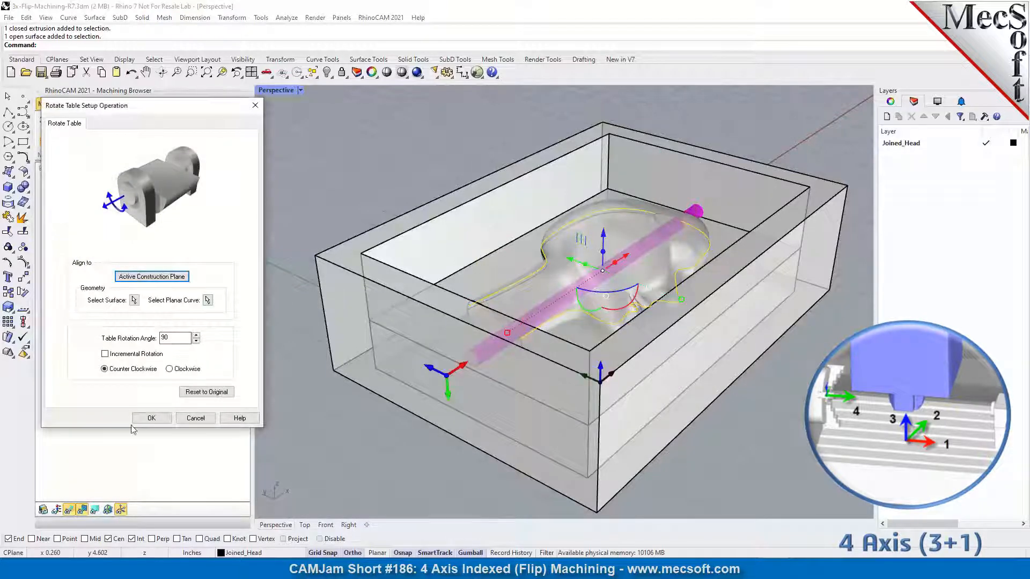
pyautogui.doubleClick(169, 338)
pyautogui.write('180')
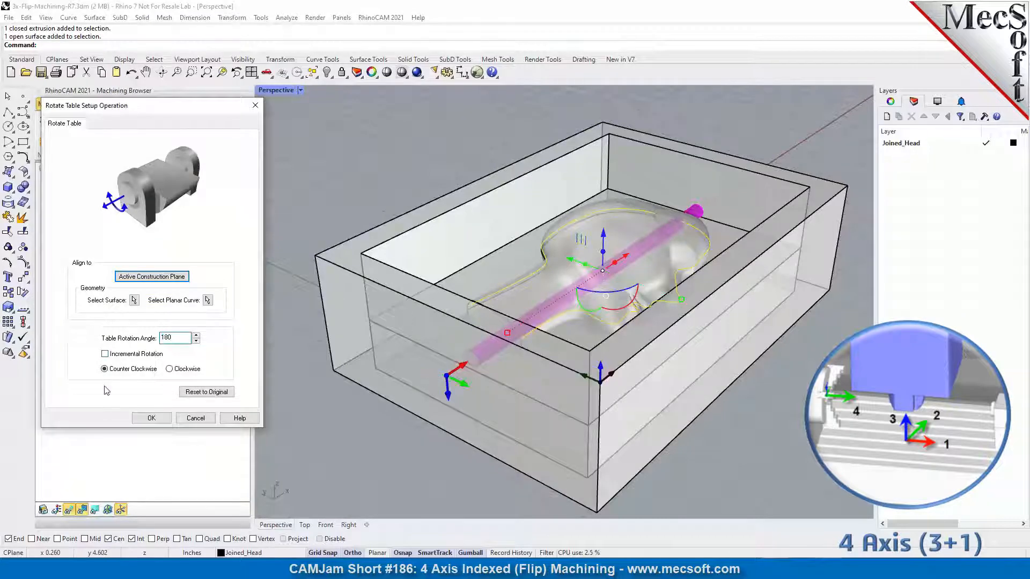
pyautogui.click(155, 419)
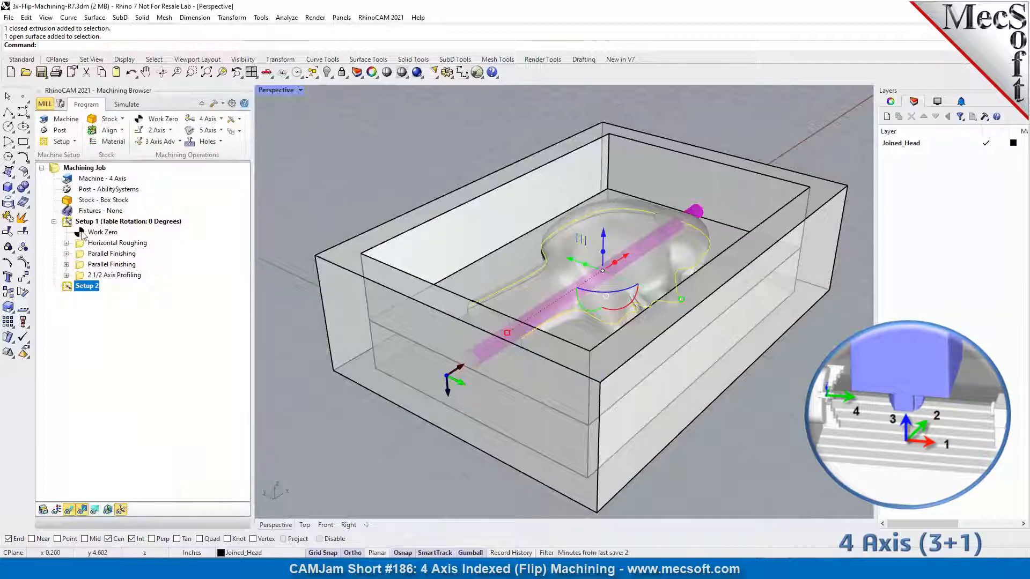
# Copy Setup 1's Horizontal Roughing, both Parallel Finishing and 2 1/2 Axis Profiling operations together.
pyautogui.click(83, 242)
pyautogui.keyDown('ctrl'); pyautogui.click(81, 254); pyautogui.keyUp('ctrl')
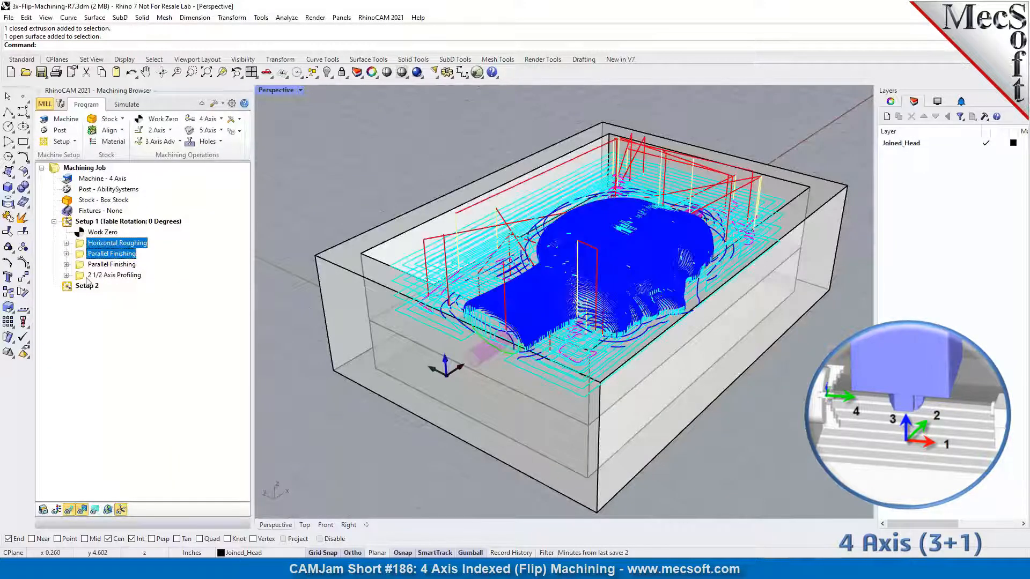
pyautogui.keyDown('ctrl'); pyautogui.click(81, 266); pyautogui.keyUp('ctrl')
pyautogui.keyDown('ctrl'); pyautogui.click(82, 276); pyautogui.keyUp('ctrl')
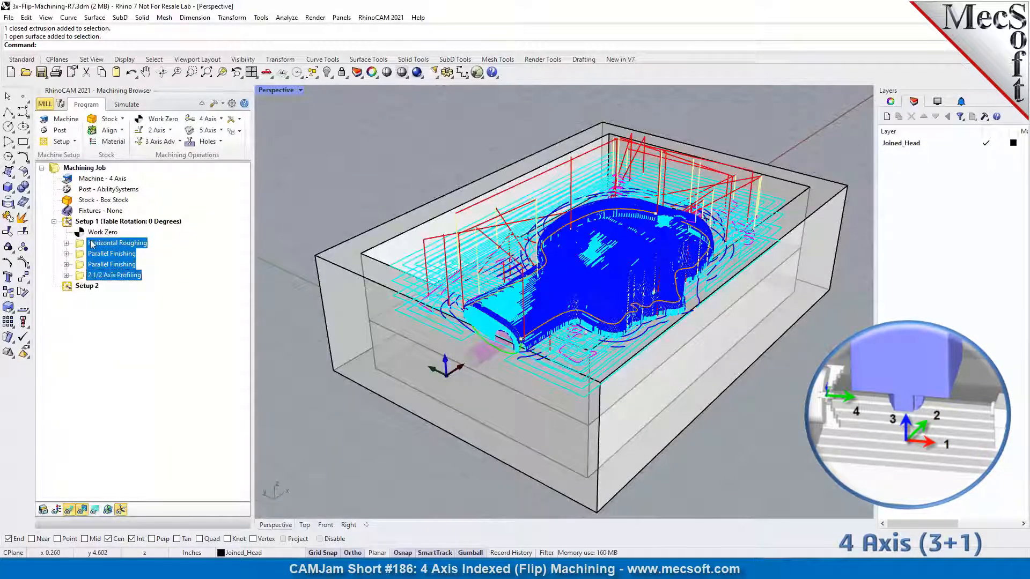
pyautogui.rightClick(82, 246)
pyautogui.click(107, 395)
# Paste the copied operations into Setup 2 and regenerate that setup's toolpaths.
pyautogui.click(69, 289)
pyautogui.rightClick(69, 290)
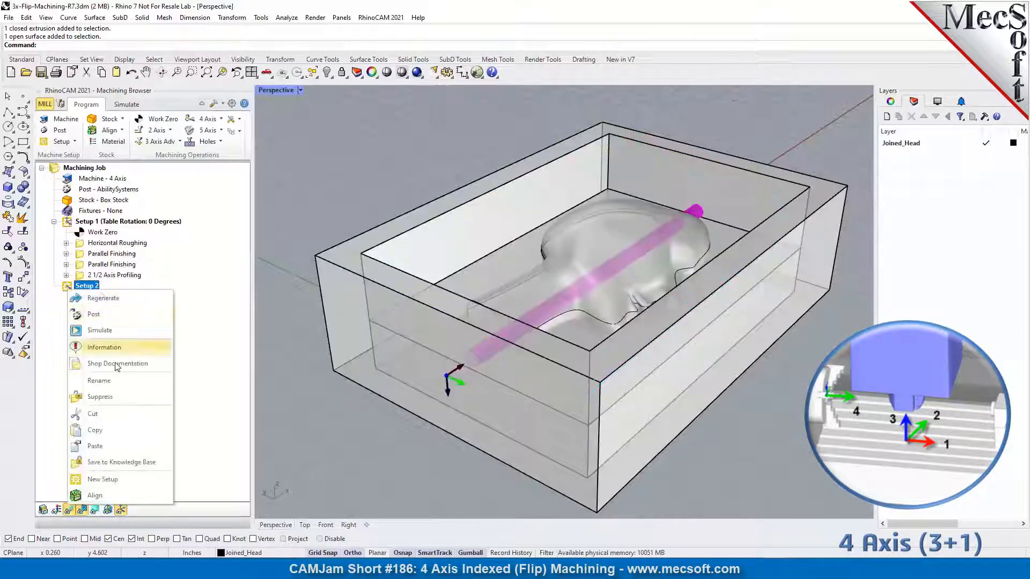
pyautogui.click(106, 445)
pyautogui.click(54, 286)
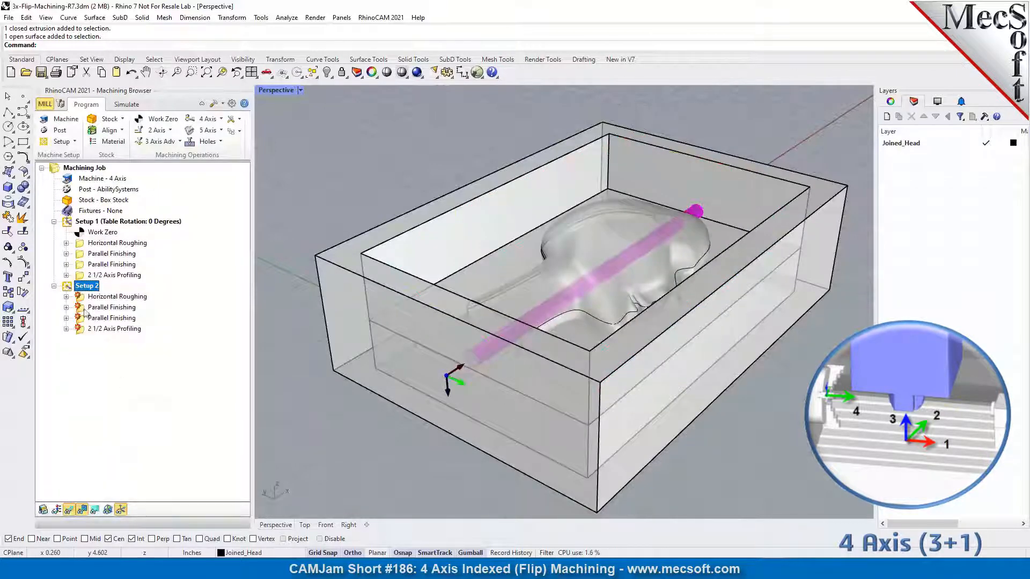
pyautogui.rightClick(88, 286)
pyautogui.click(144, 296)
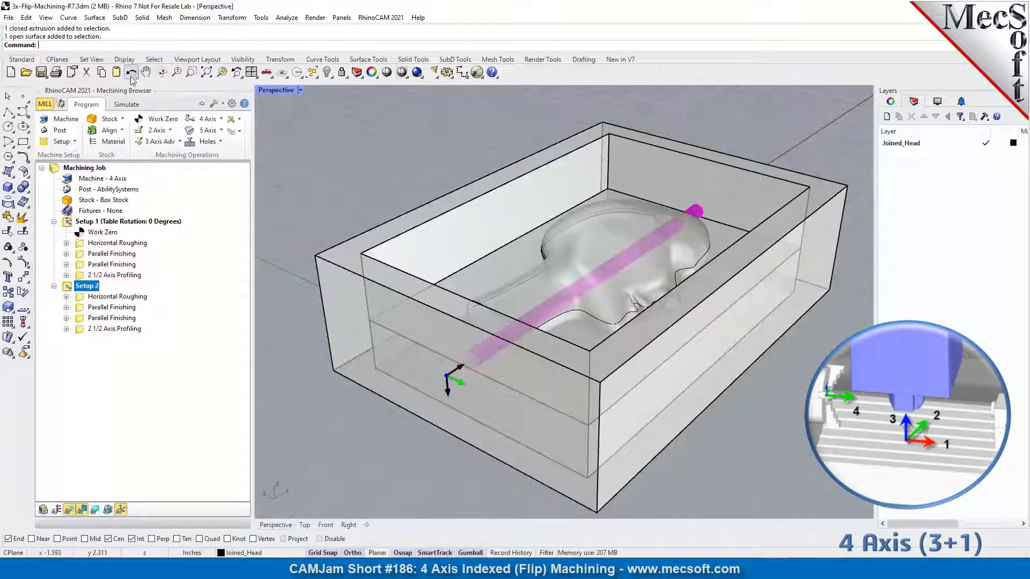
# Simulate all operations of the machining job on the box stock, starting from Setup 1.
pyautogui.click(126, 104)
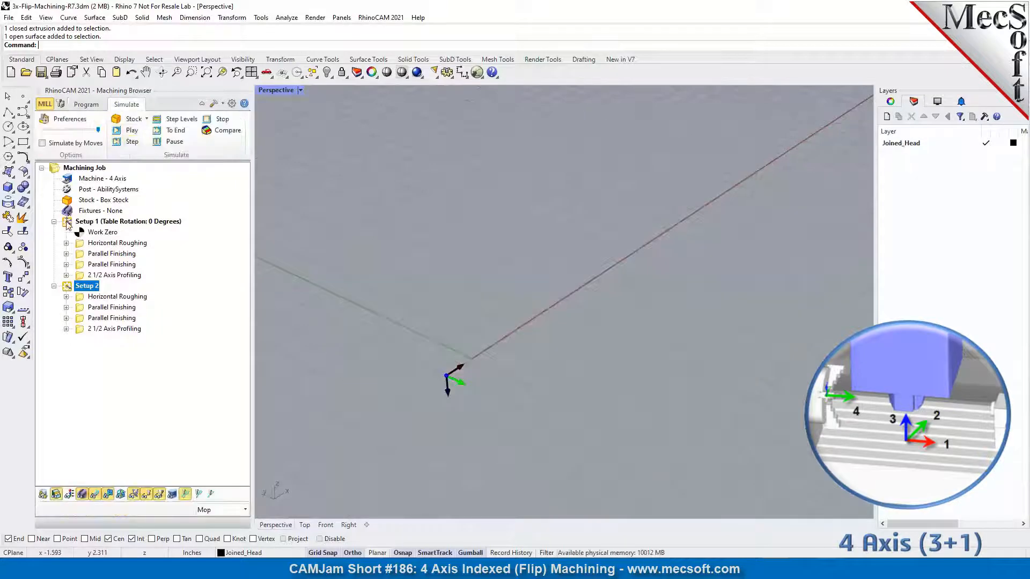
pyautogui.click(67, 224)
pyautogui.rightClick(91, 169)
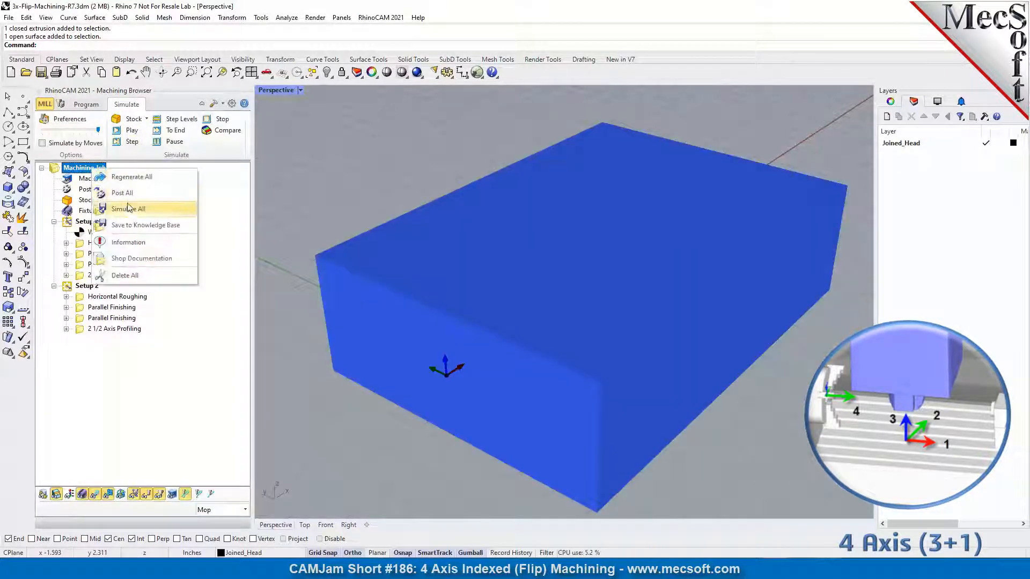
pyautogui.click(129, 210)
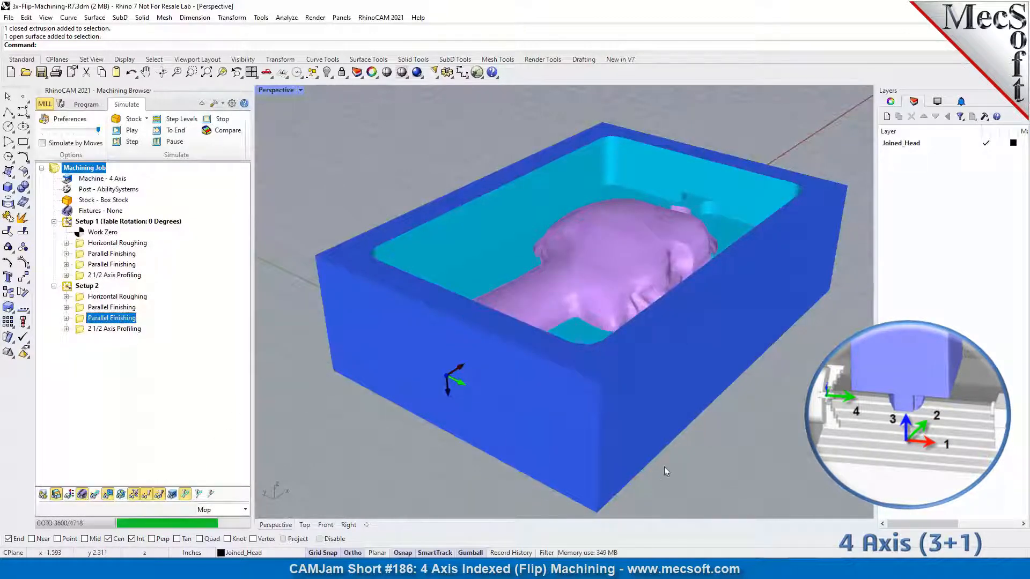
# Inspect the simulated head from both sides, checking the material left around the neck and along the profile cut.
pyautogui.moveTo(680, 413); pyautogui.dragTo(582, 259, button='right')
pyautogui.moveTo(329, 394); pyautogui.dragTo(444, 379, button='right')
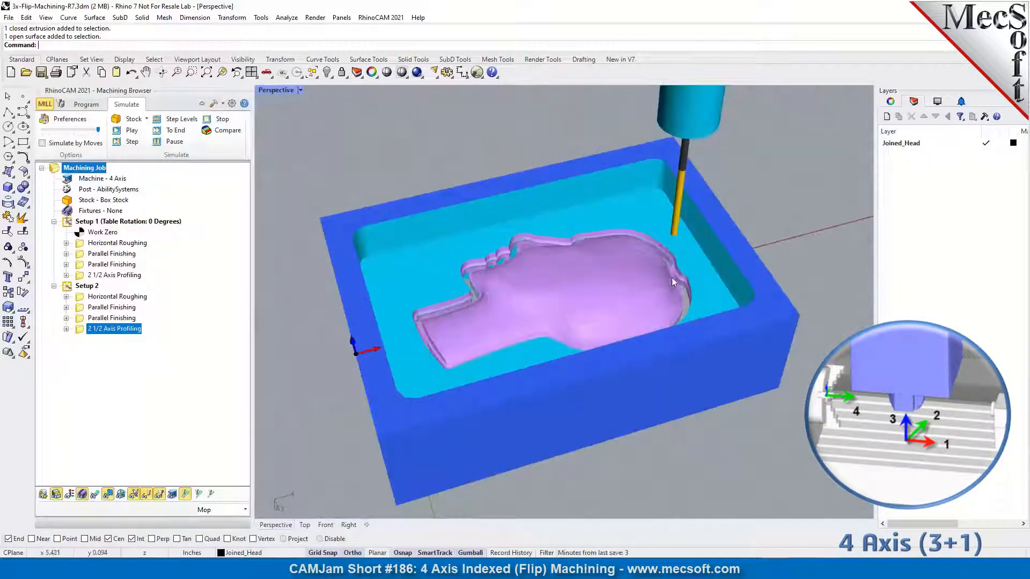
pyautogui.scroll(6, 475, 333)
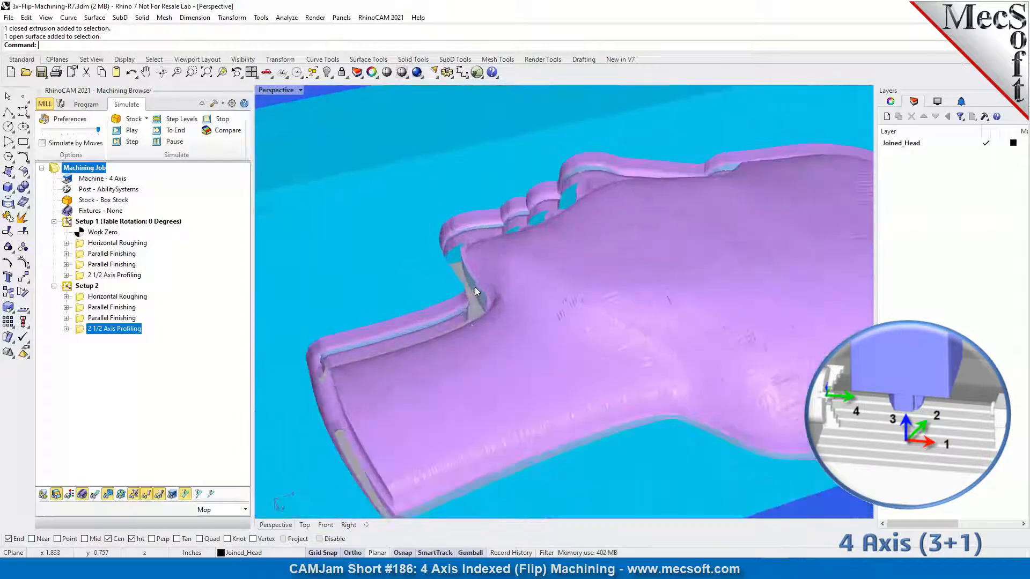
pyautogui.moveTo(475, 333); pyautogui.dragTo(331, 343, button='right')
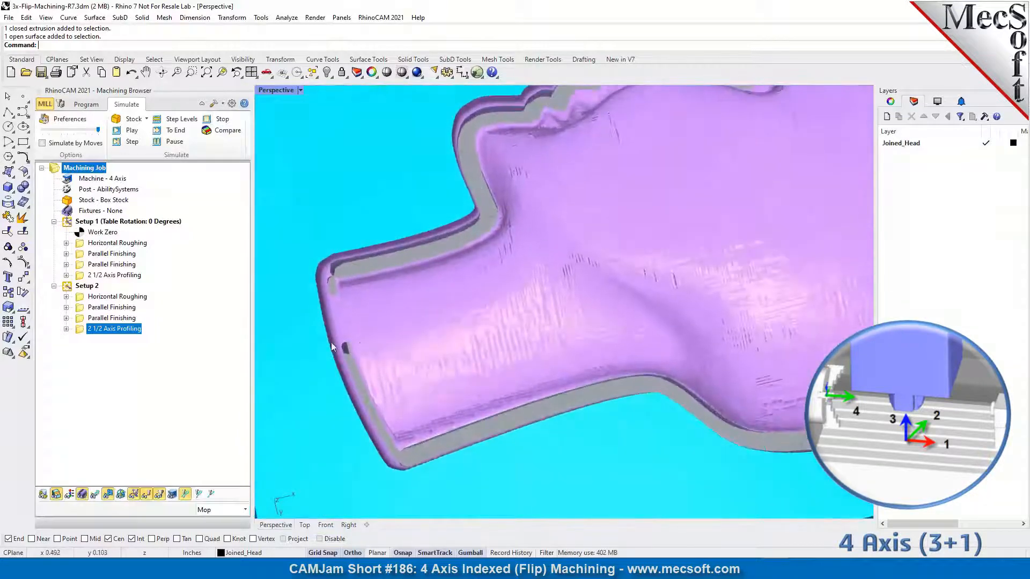
pyautogui.scroll(-8, 402, 323)
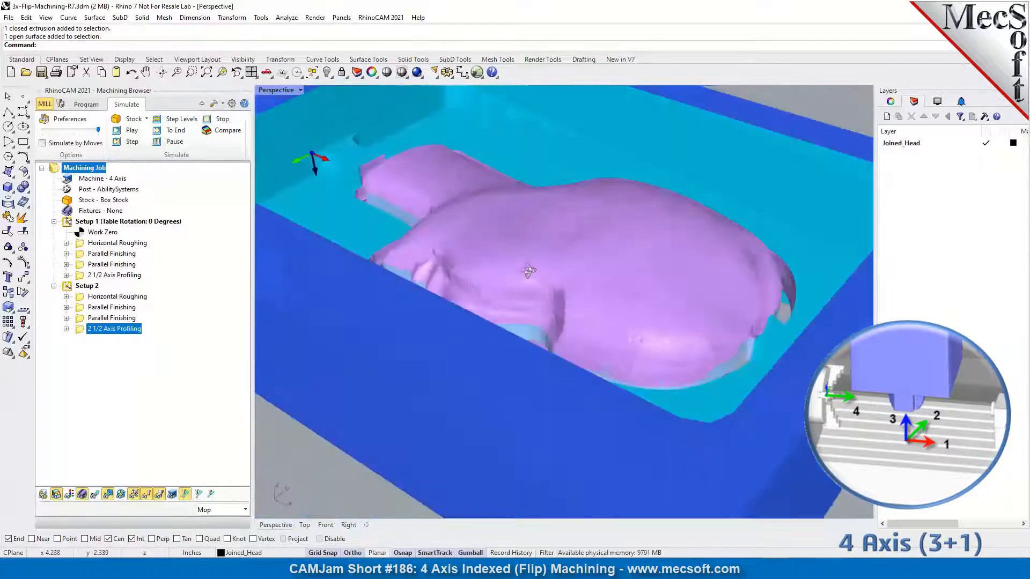
pyautogui.moveTo(529, 271); pyautogui.dragTo(646, 261, button='right')
pyautogui.scroll(-5, 646, 262)
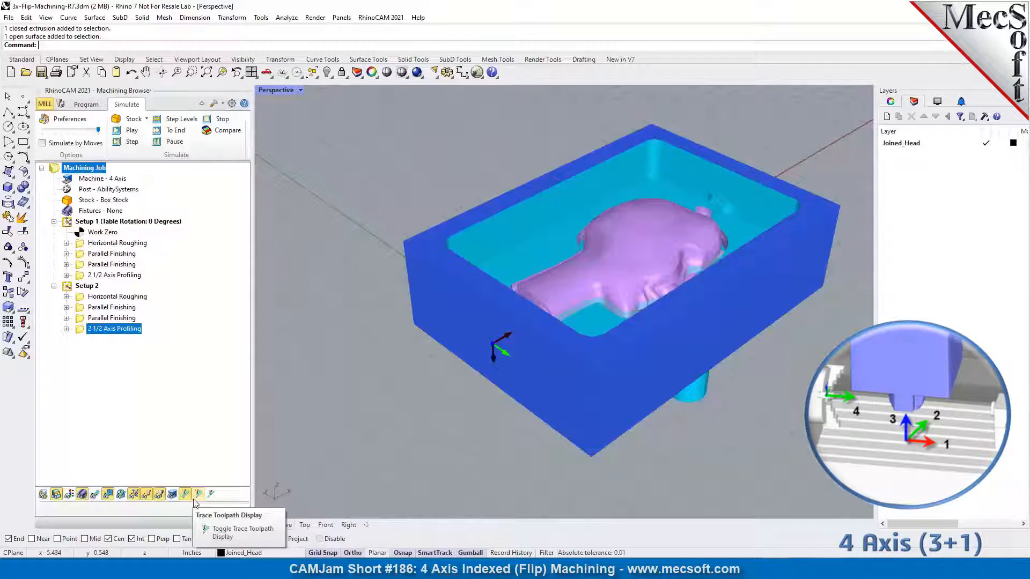
# Switch back to the flip machining job by opening the recent file 3x-Flip-Machining-R7.3dm.
pyautogui.moveTo(767, 325); pyautogui.dragTo(753, 303, button='right')
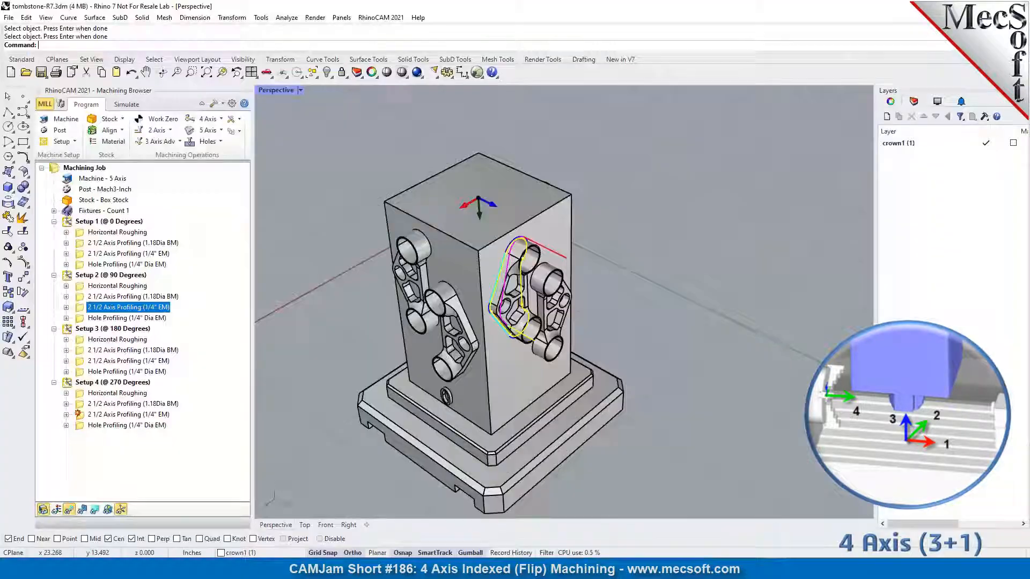
pyautogui.click(9, 17)
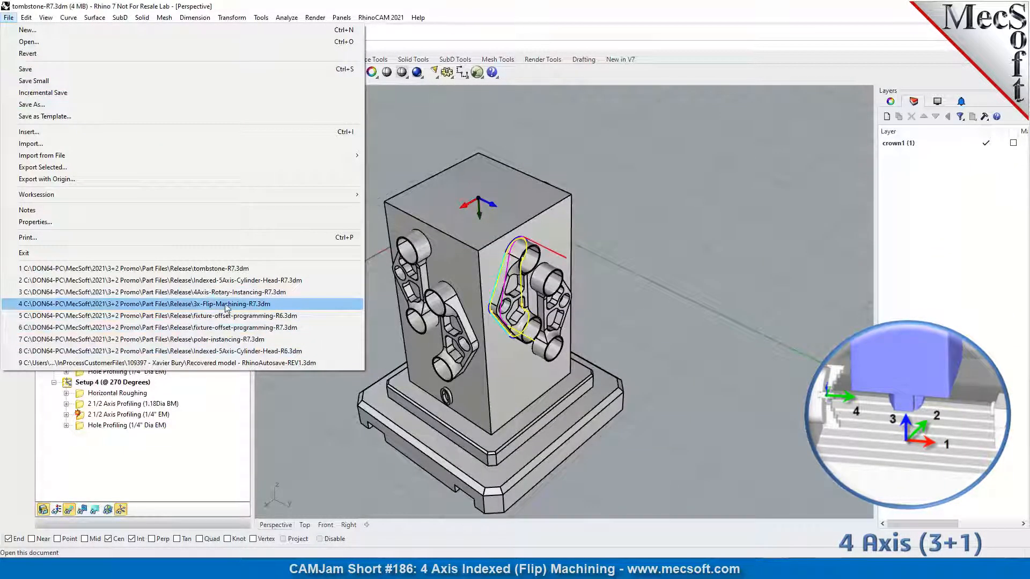
pyautogui.click(243, 304)
pyautogui.click(483, 310)
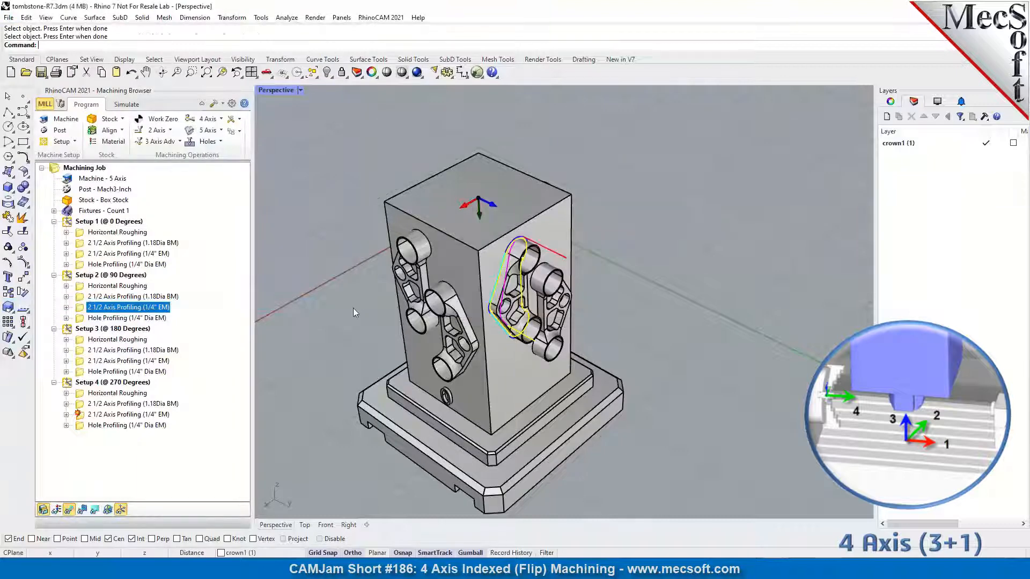
pyautogui.click(600, 295)
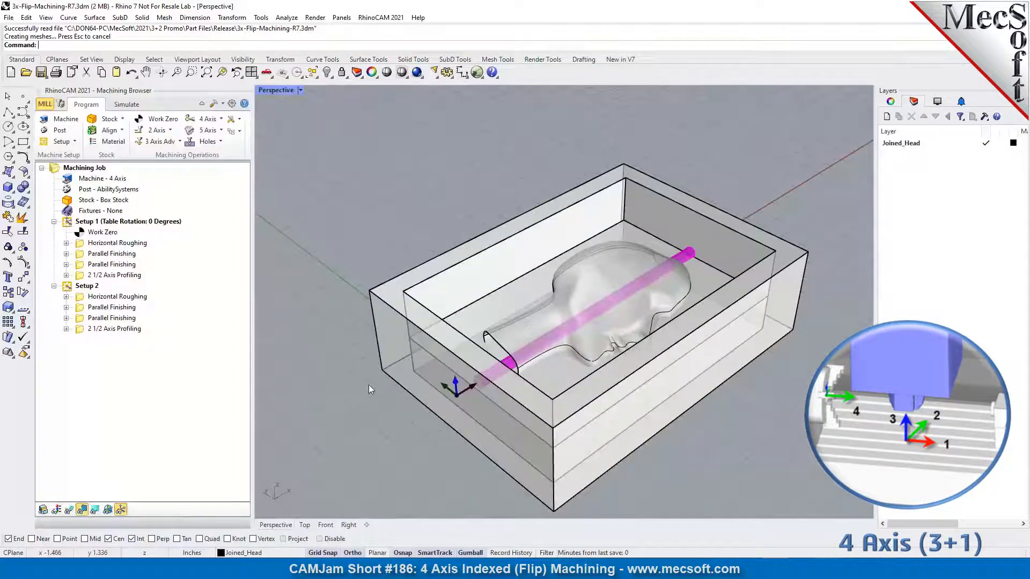
# Show the four-viewport layout and examine in the Right view how the head and support rod sit relative to the stock's mid-plane.
pyautogui.click(251, 72)
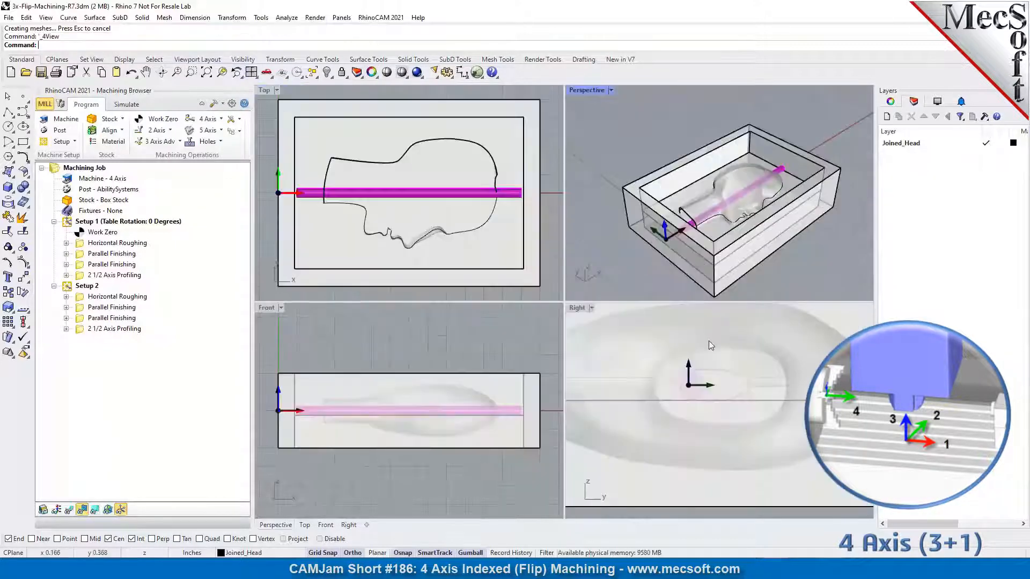
pyautogui.scroll(-8, 712, 405)
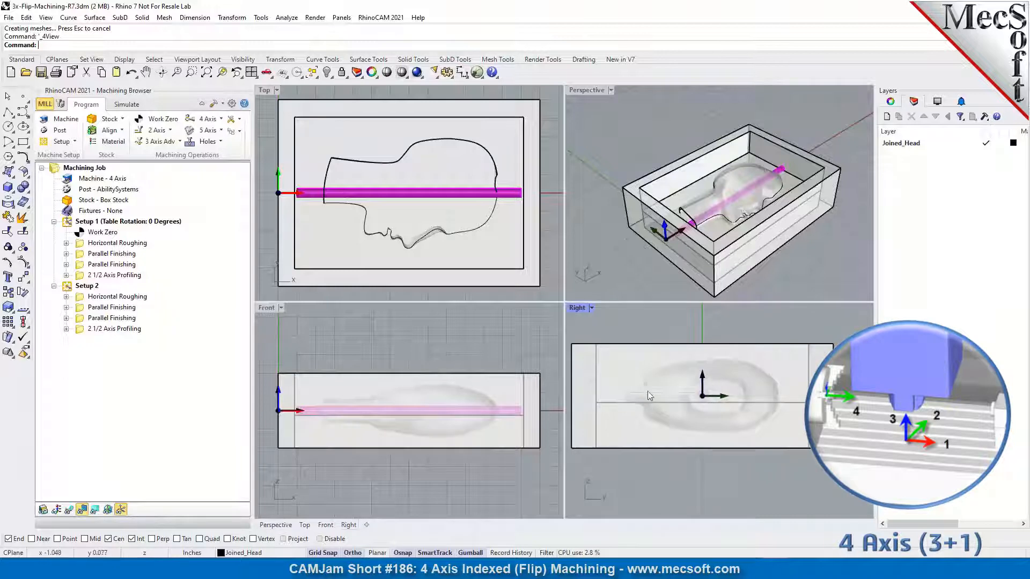
pyautogui.scroll(-2, 648, 392)
pyautogui.scroll(2, 660, 394)
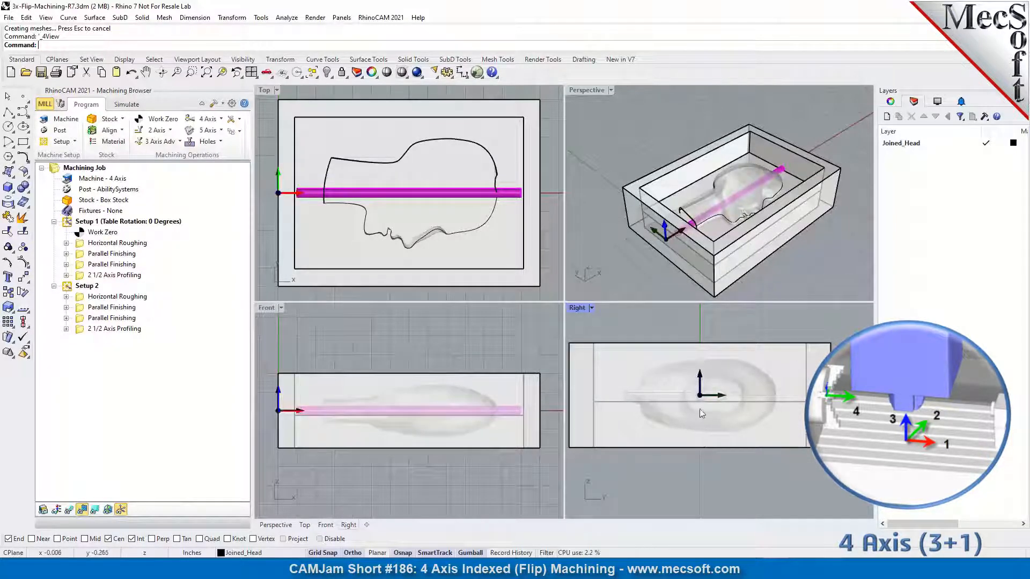
pyautogui.scroll(5, 700, 413)
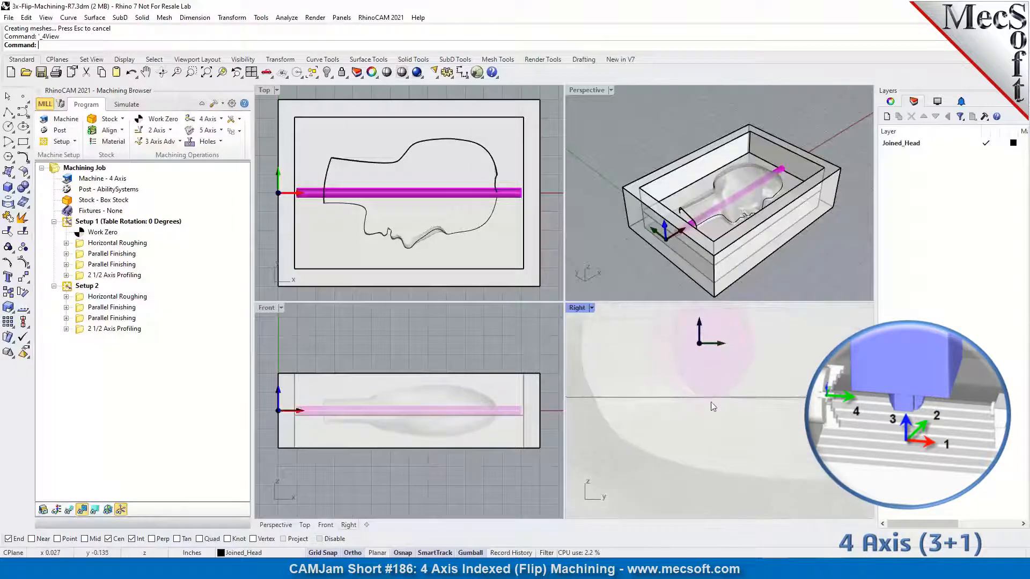
pyautogui.scroll(-2, 713, 407)
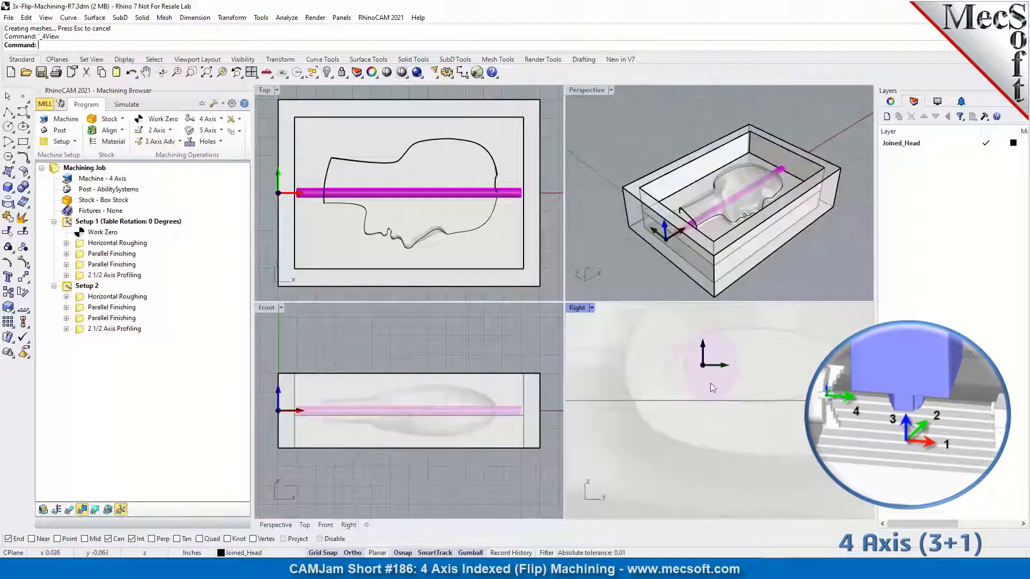
pyautogui.scroll(-3, 713, 388)
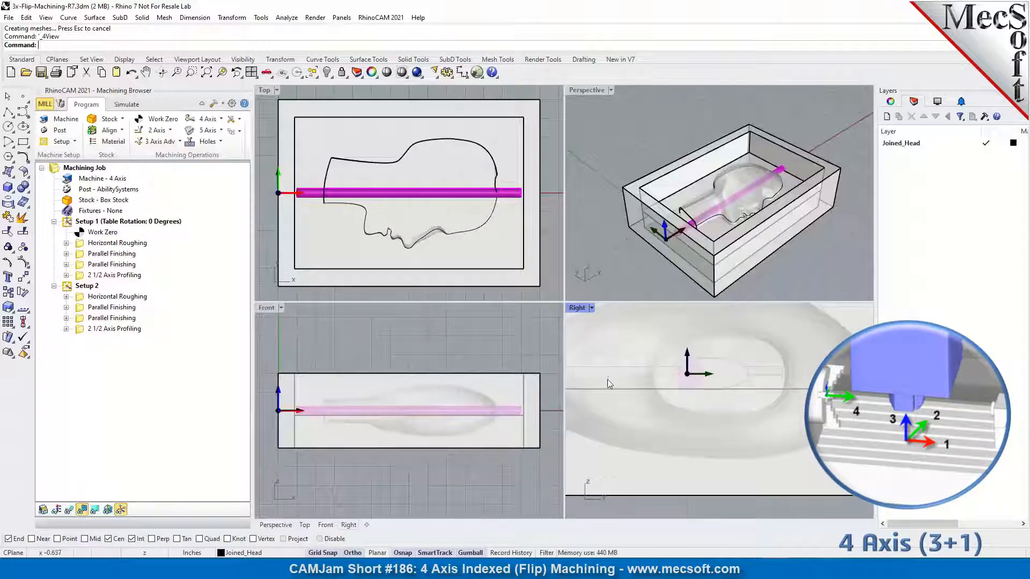
pyautogui.scroll(-2, 730, 363)
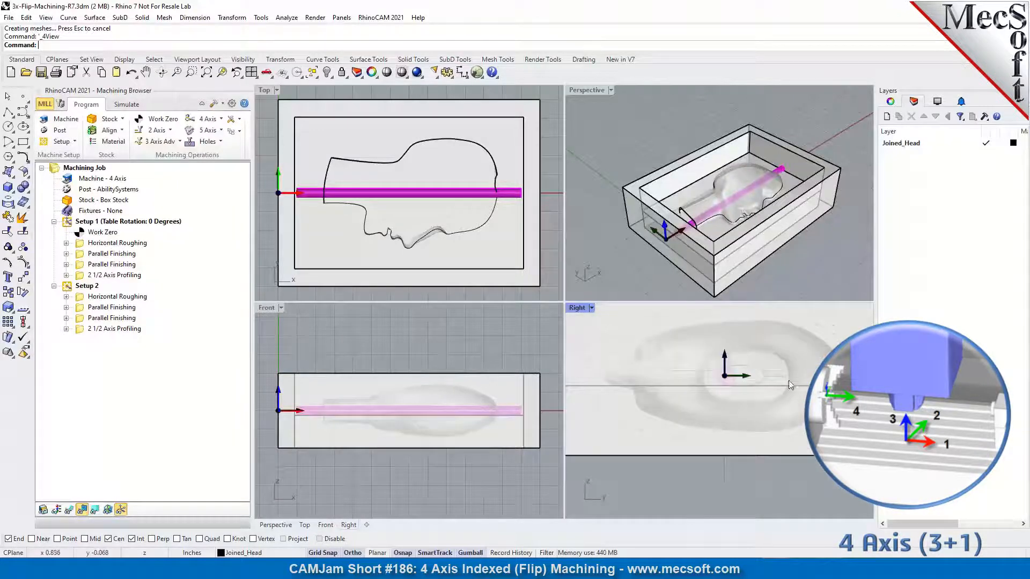
# Turn on toolpath display and review Setup 1's Horizontal Roughing, both Parallel Finishing and 2 1/2 Axis Profiling toolpaths one by one.
pyautogui.click(82, 246)
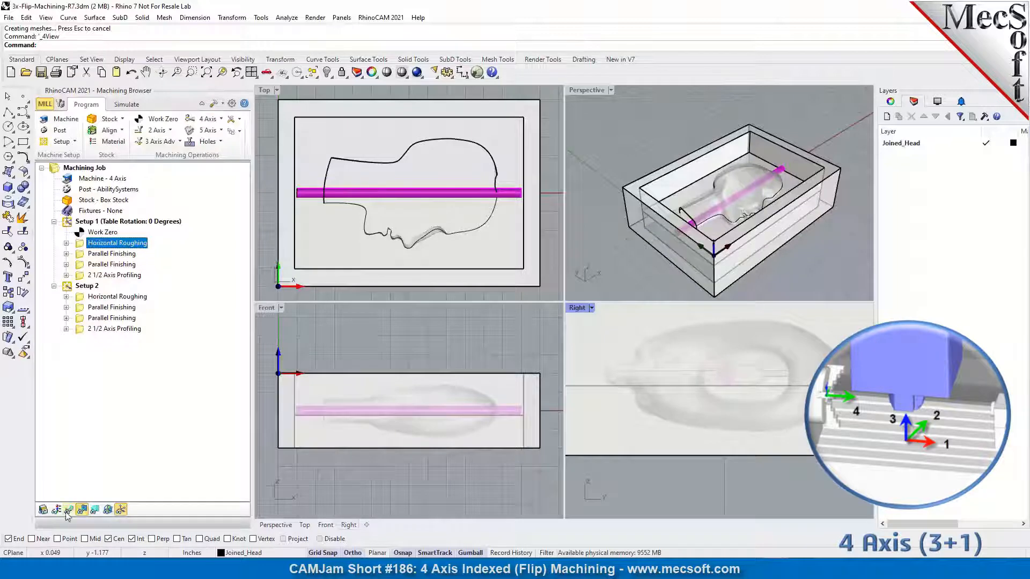
pyautogui.click(69, 510)
pyautogui.click(82, 255)
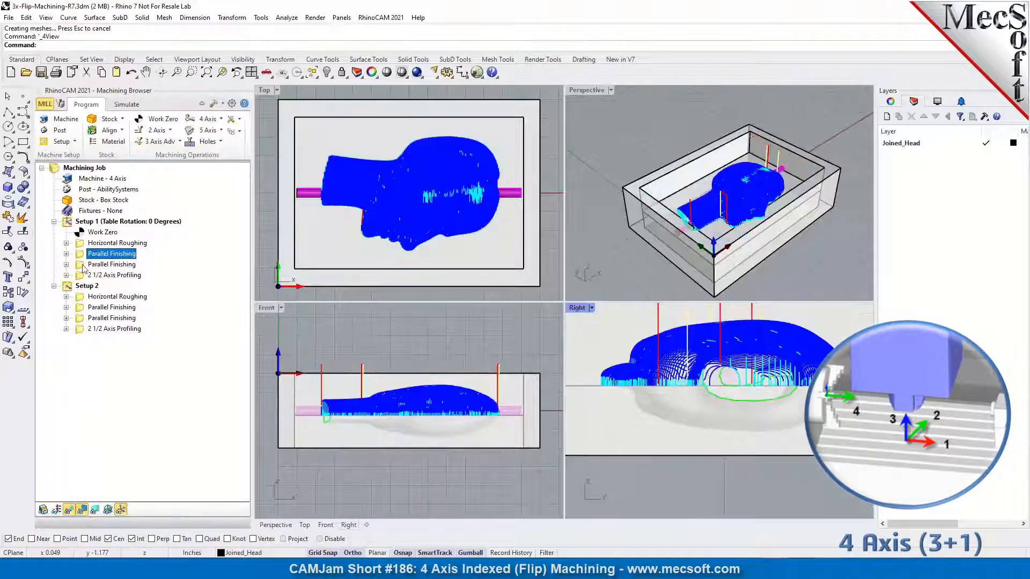
pyautogui.click(81, 265)
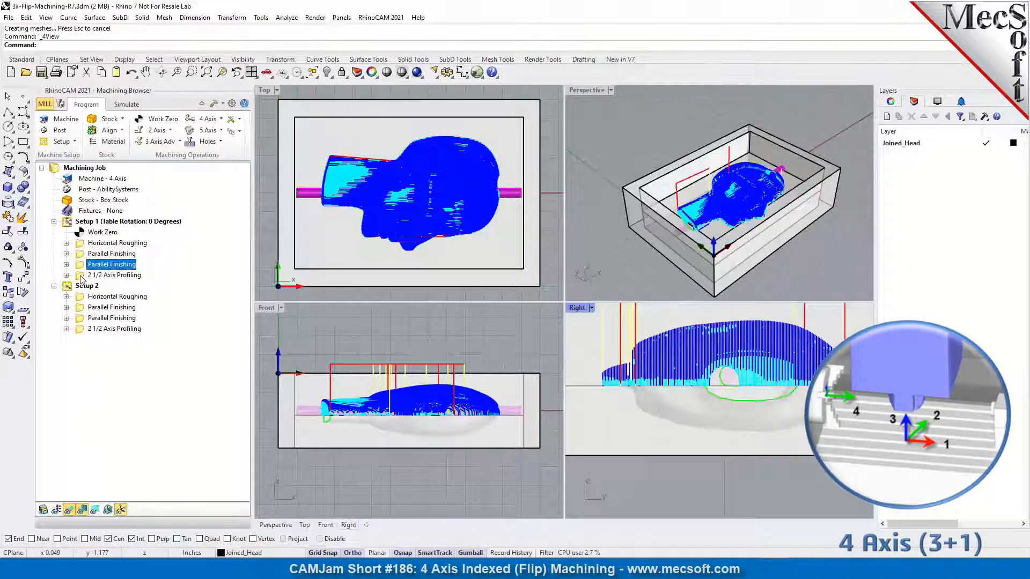
pyautogui.click(83, 275)
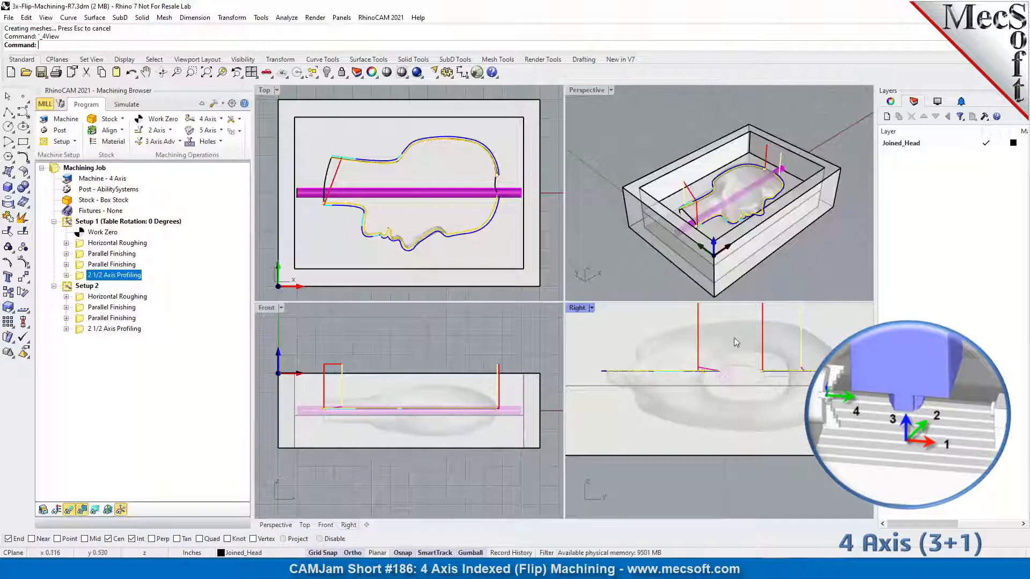
# Highlight the flat surface across the middle of the stock to compare it with the profiling toolpath, and finish with it deselected.
pyautogui.click(703, 188)
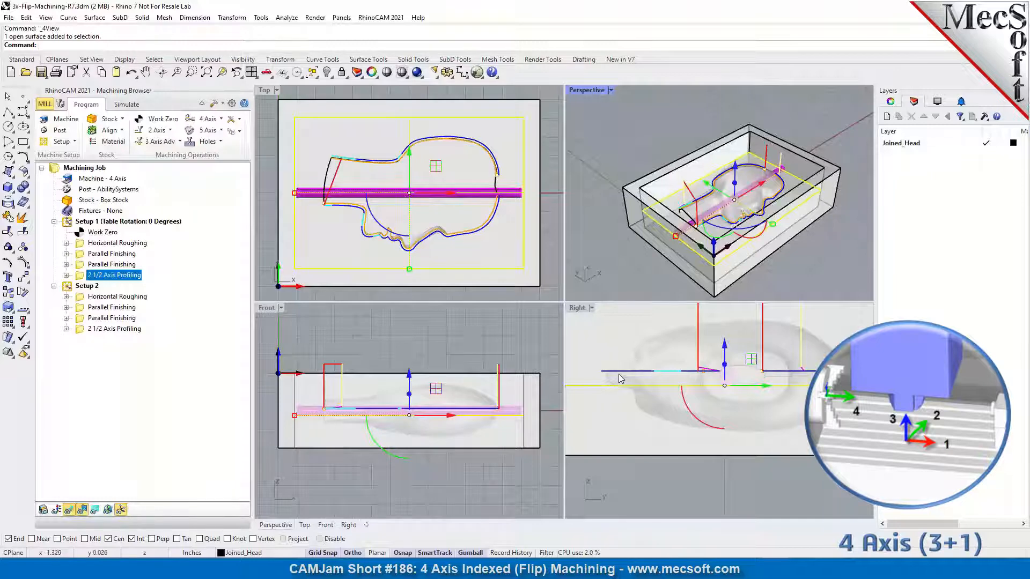
pyautogui.click(667, 135)
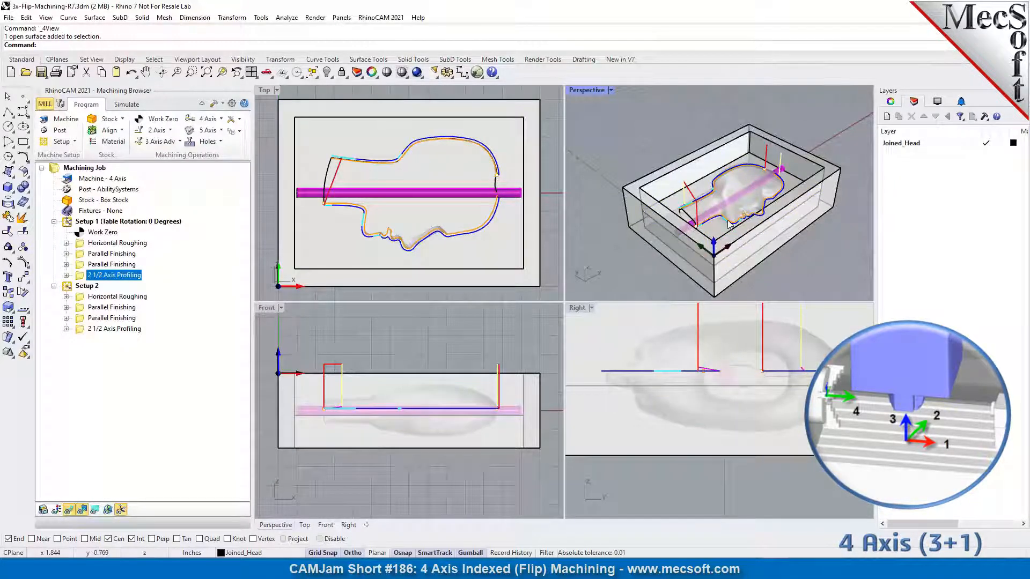
pyautogui.click(674, 201)
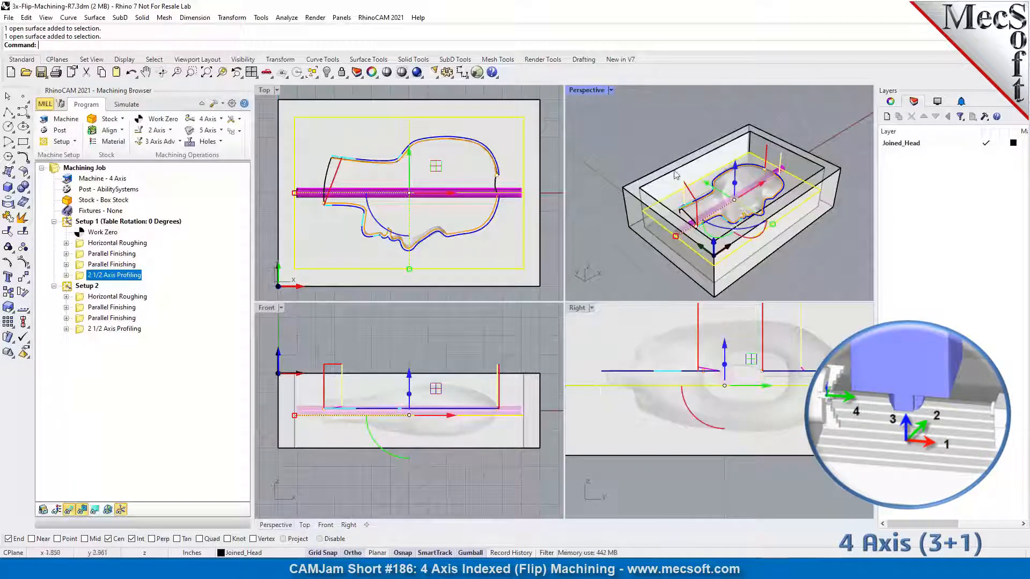
pyautogui.scroll(-5, 316, 181)
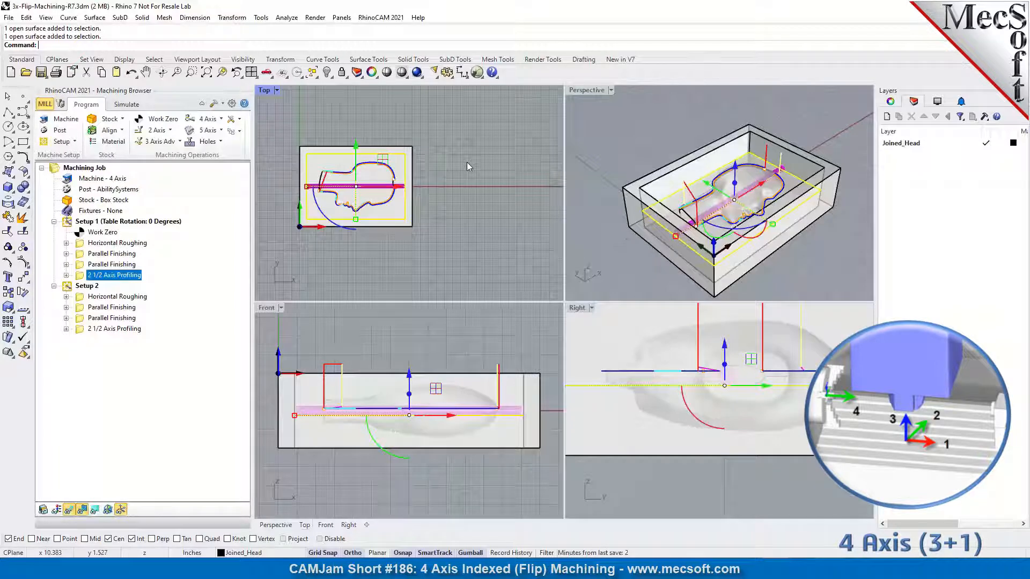
pyautogui.scroll(2, 307, 198)
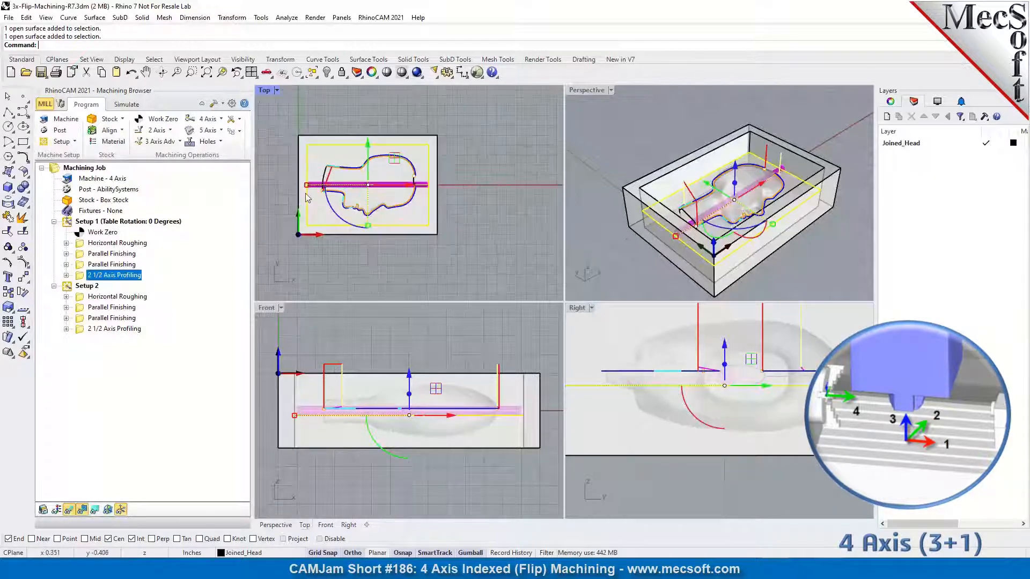
pyautogui.scroll(1, 282, 175)
pyautogui.click(277, 166)
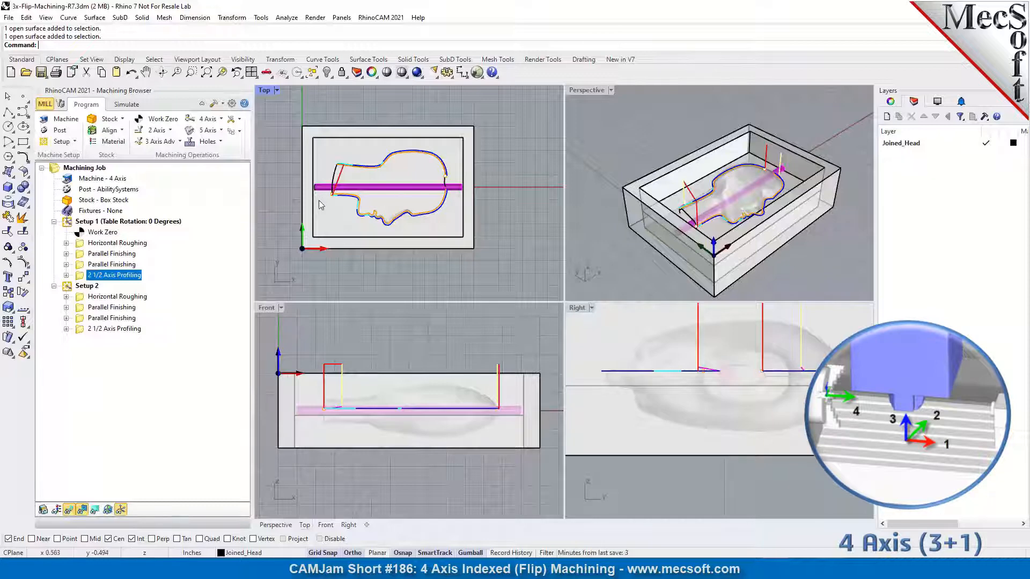
pyautogui.scroll(2, 310, 182)
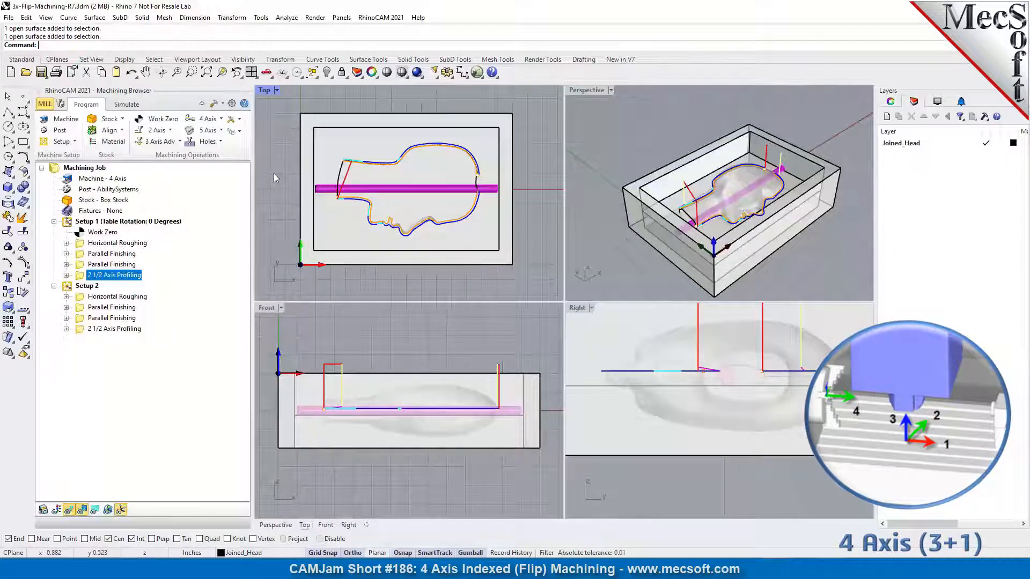
# Review the 4-Axis Machining Operation Options and their online help, leaving the options as they are.
pyautogui.click(8, 17)
pyautogui.click(512, 314)
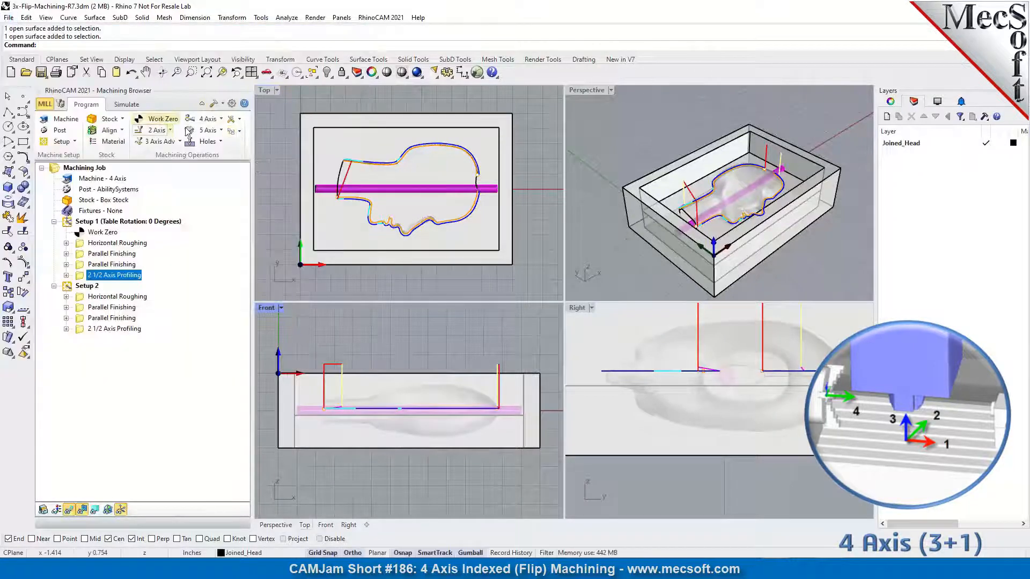
pyautogui.click(222, 120)
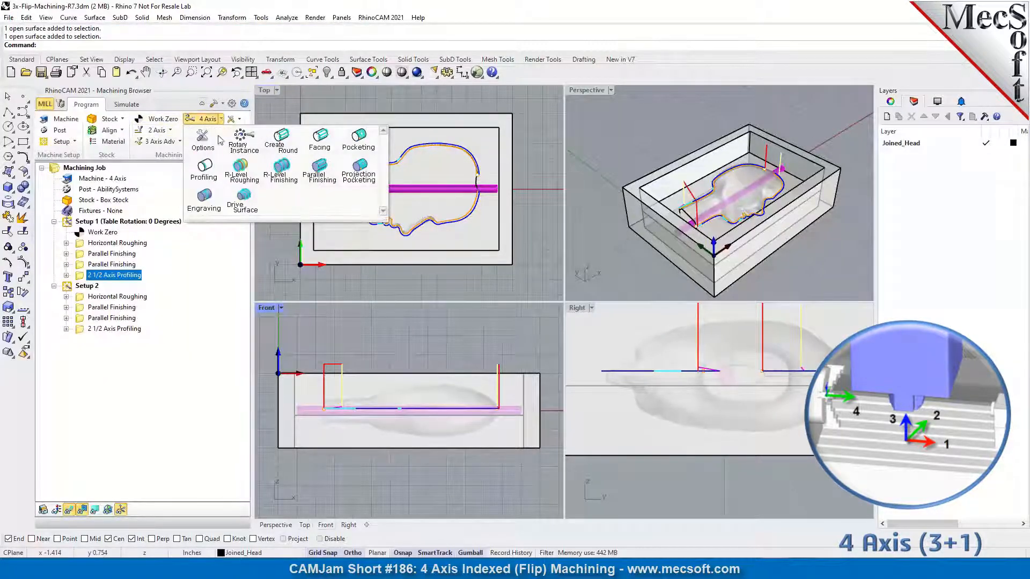
pyautogui.click(217, 140)
pyautogui.moveTo(149, 16); pyautogui.dragTo(308, 209)
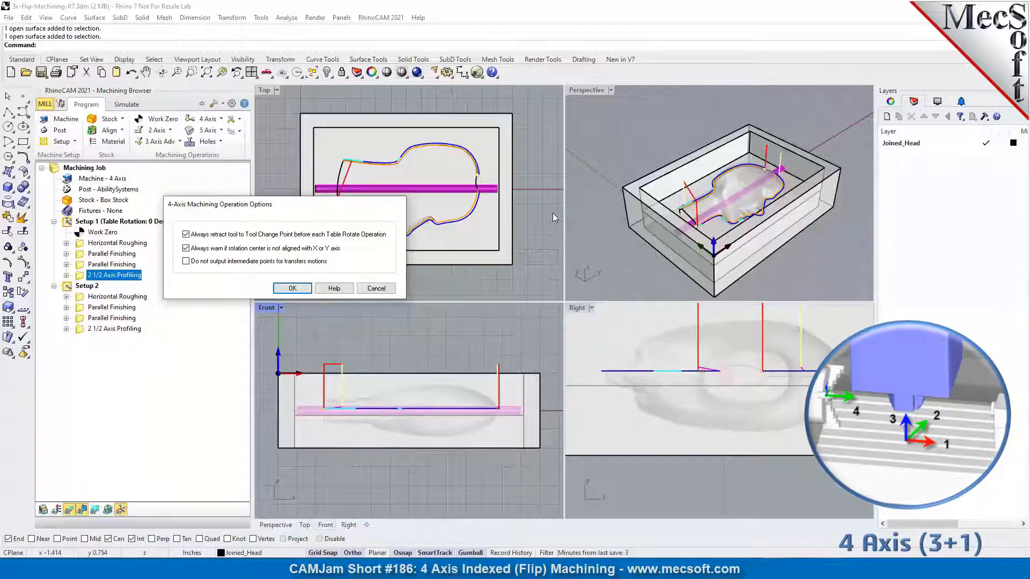
pyautogui.click(333, 288)
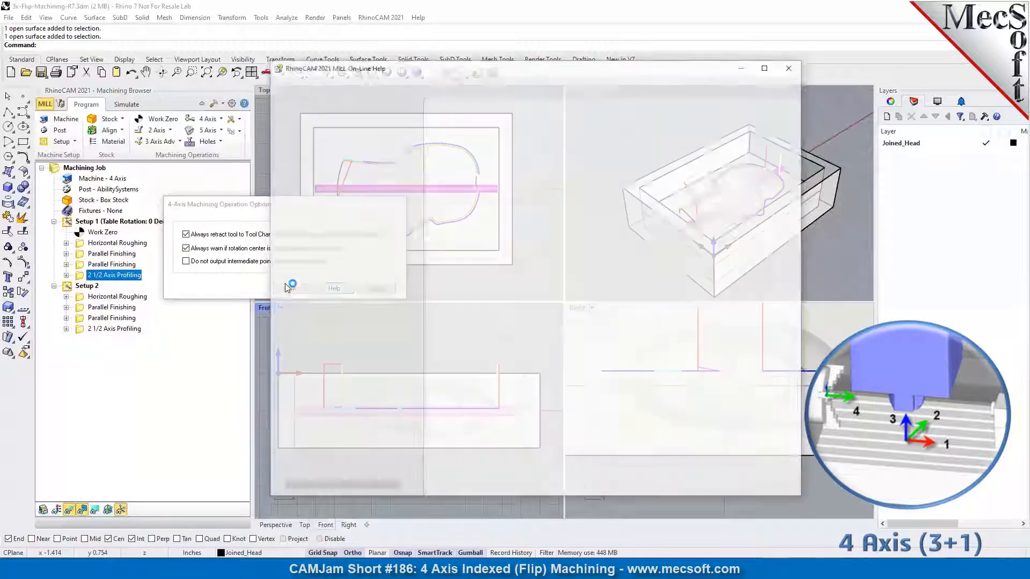
pyautogui.click(795, 68)
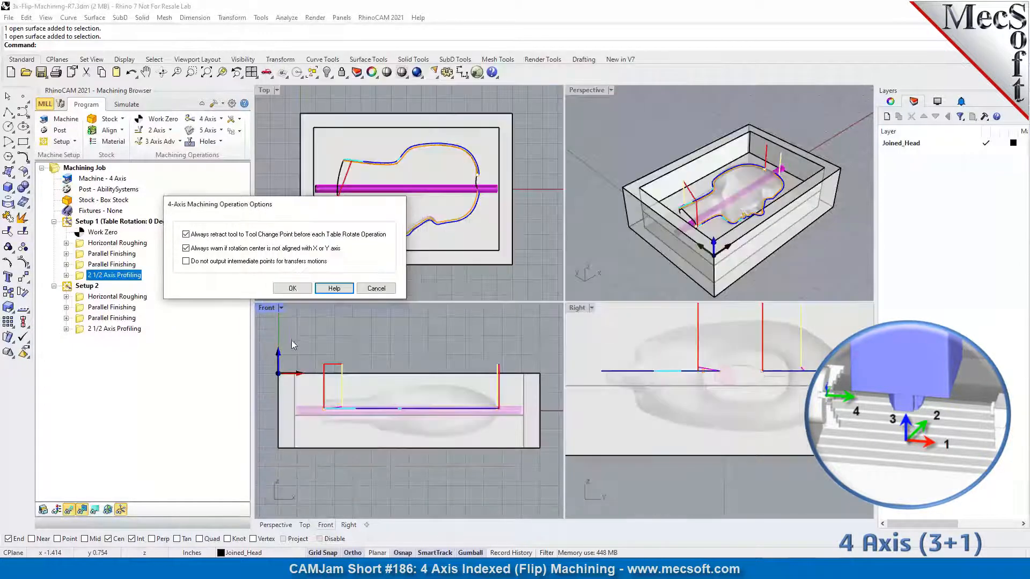
pyautogui.click(376, 288)
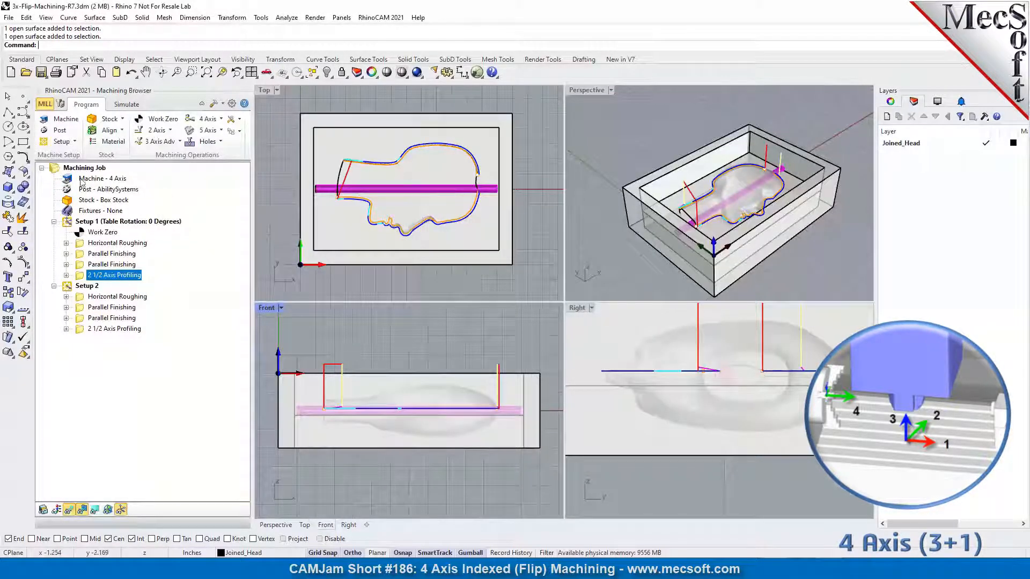
# Open the machine tool definition of the 4 axis table machine and go through its tool change point coordinates.
pyautogui.click(66, 122)
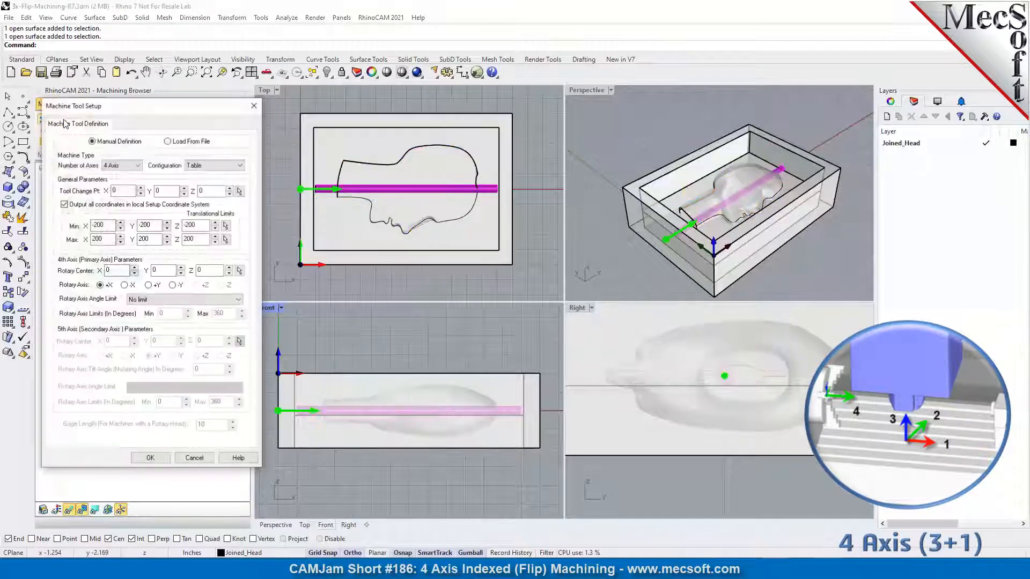
pyautogui.moveTo(70, 105); pyautogui.dragTo(216, 133)
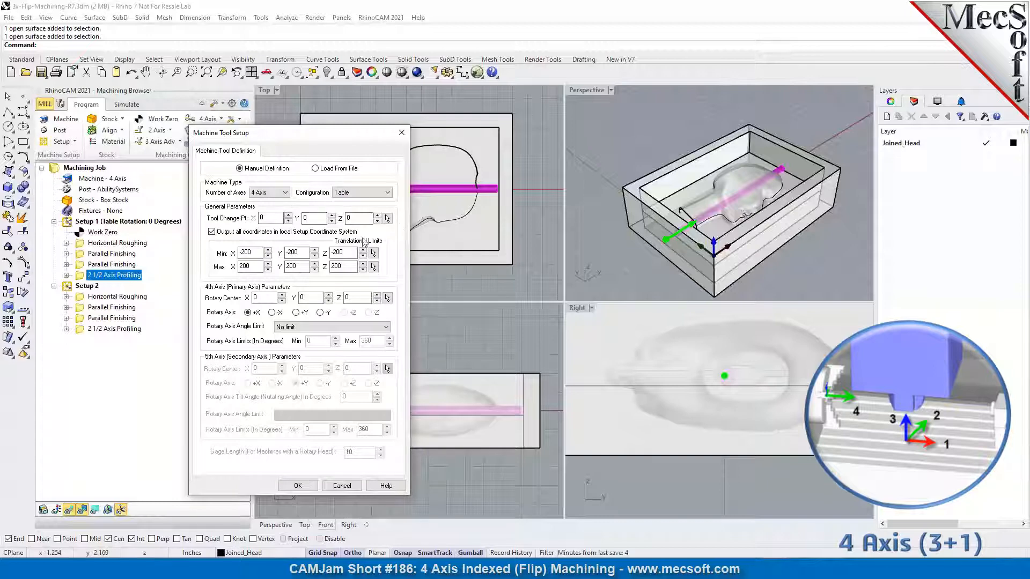
pyautogui.click(282, 217)
pyautogui.press('Tab')
pyautogui.press('Tab')
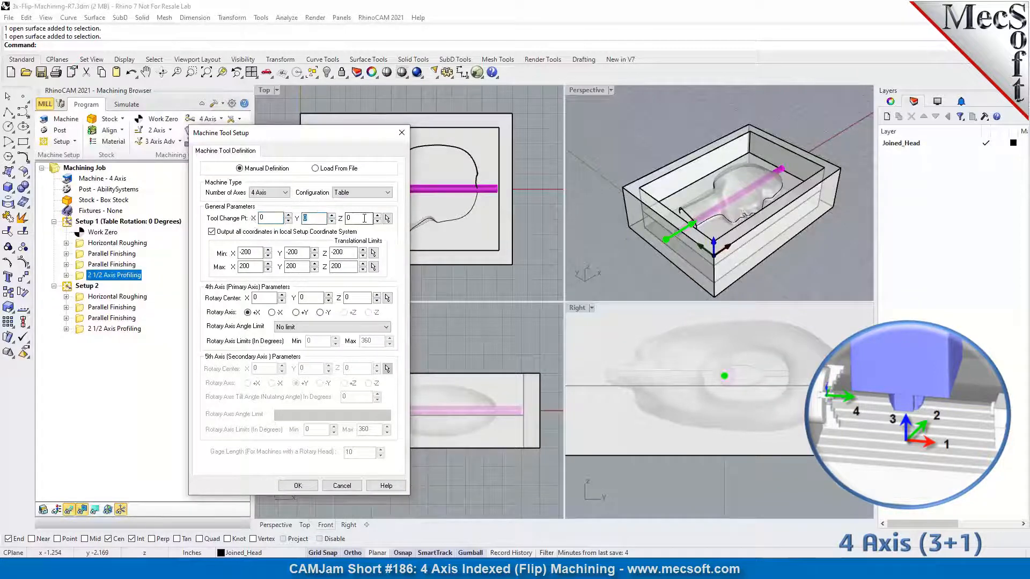